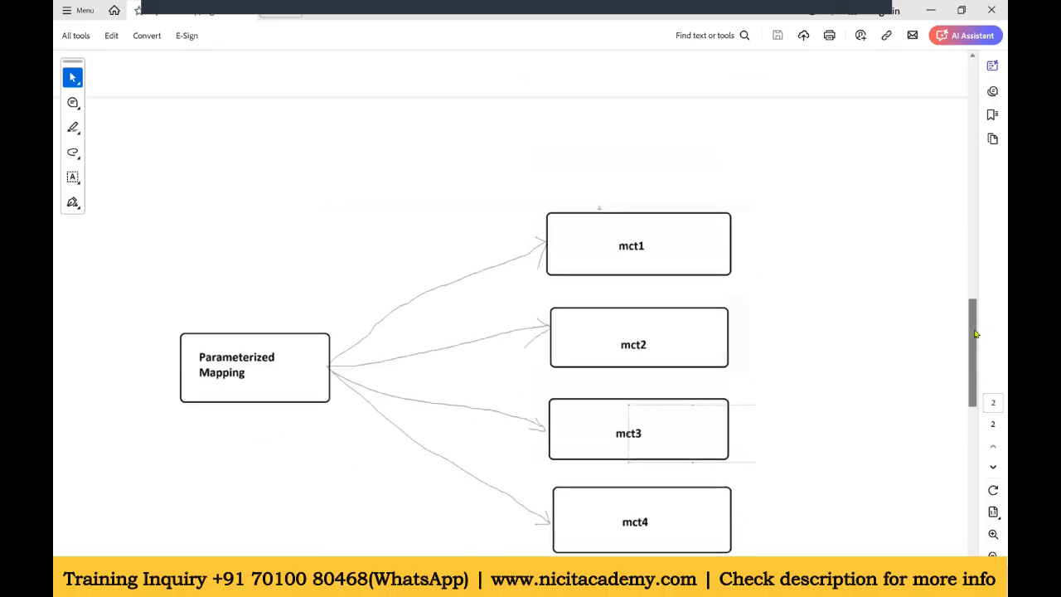
Step: Scroll through the PDF diagrams comparing a parameterized mapping with multiple mapping tasks and a dynamic mapping task
drag(977, 333, 977, 178)
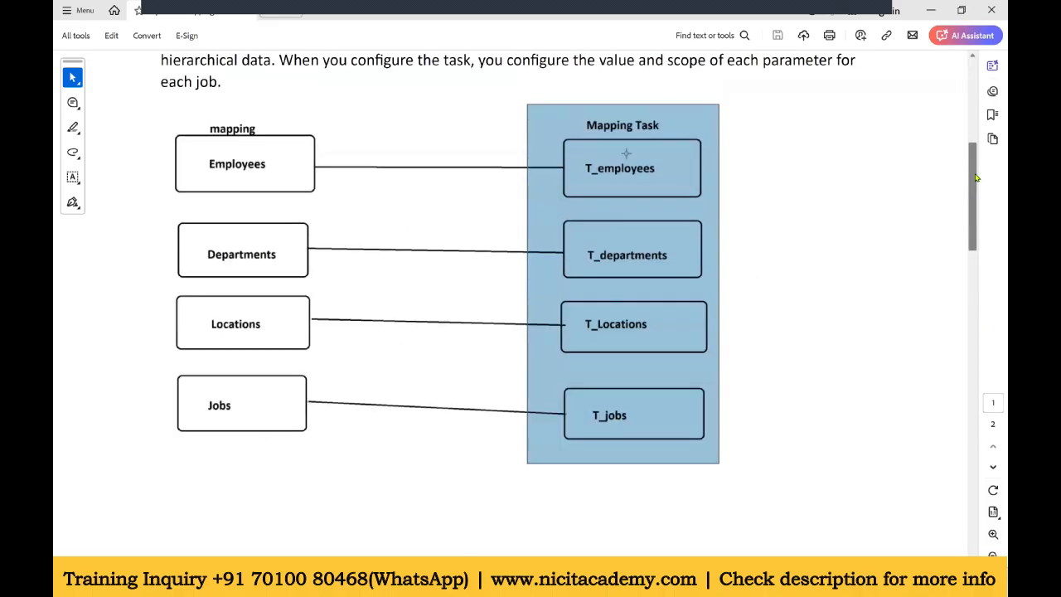
click(251, 185)
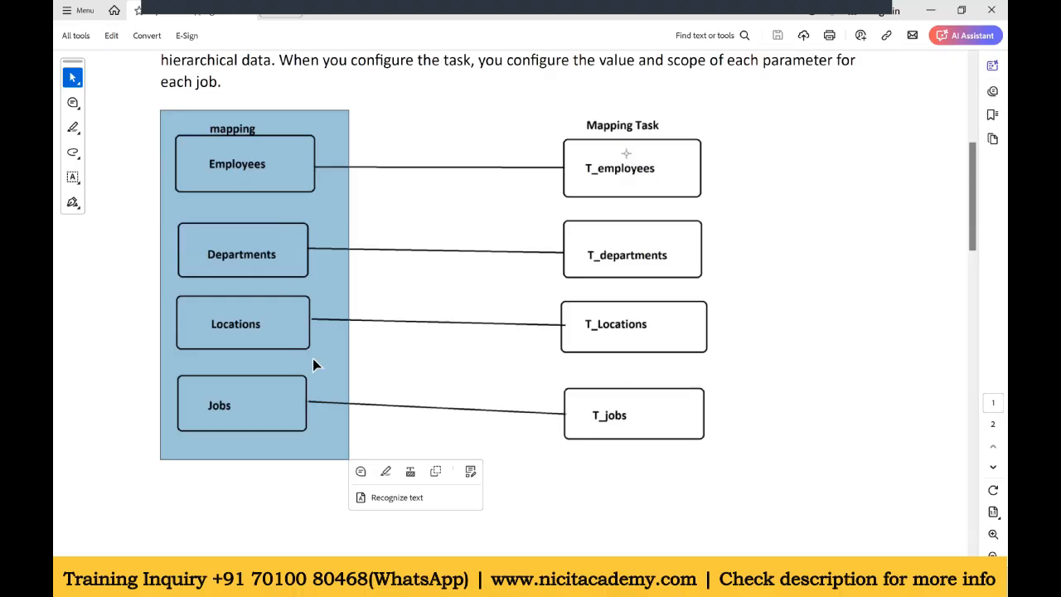
scroll(887, 210, down, 1)
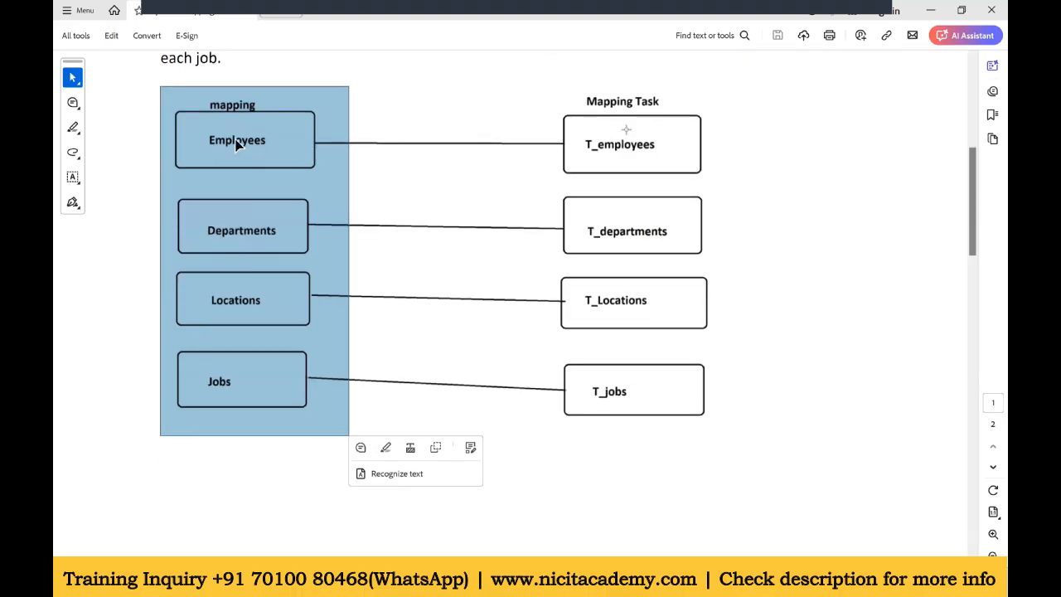
drag(973, 184, 972, 358)
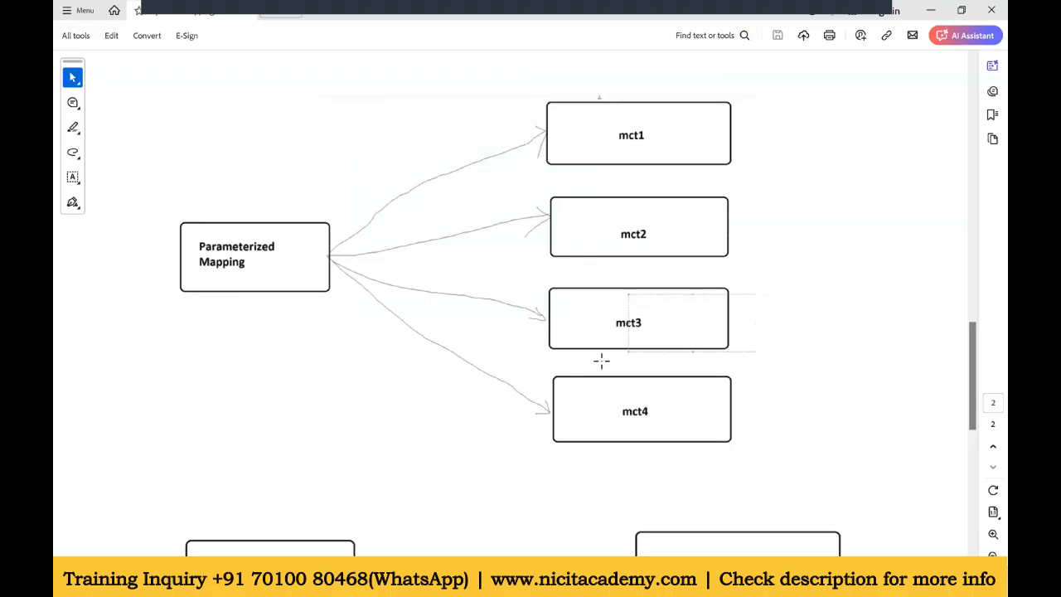
scroll(980, 423, down, 5)
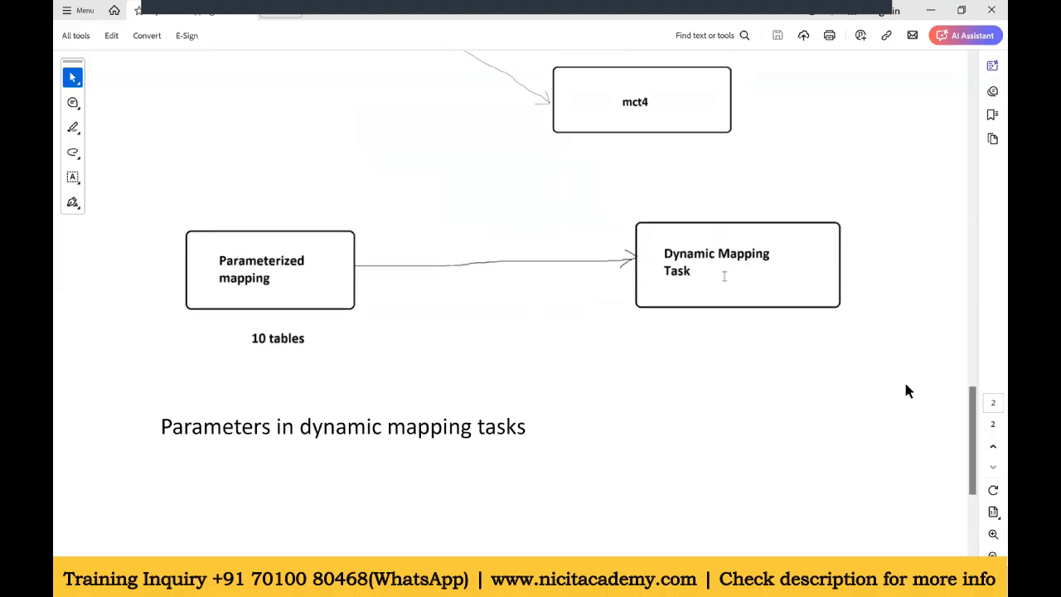
drag(975, 419, 975, 180)
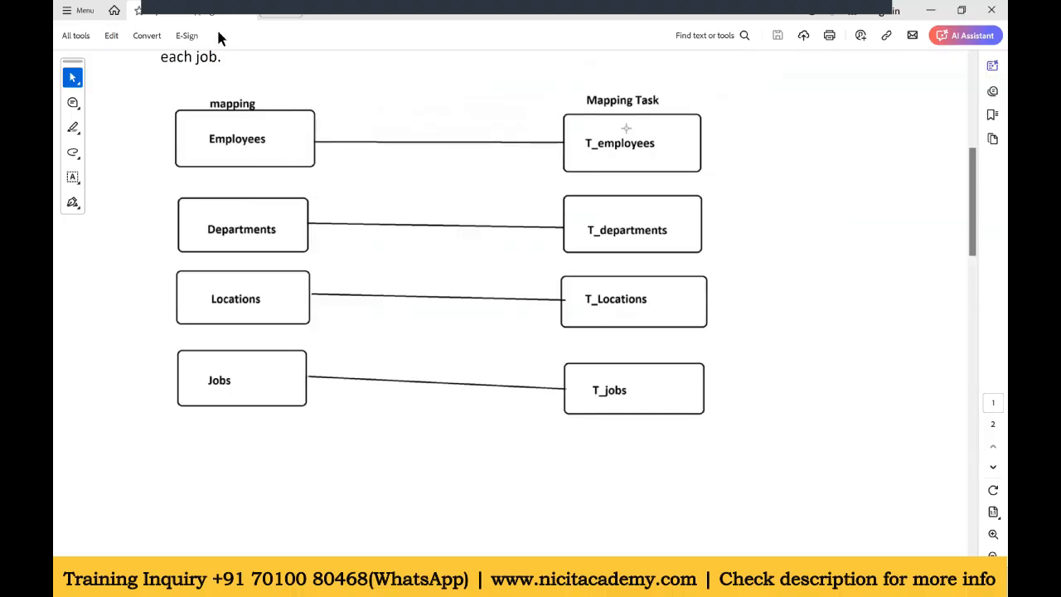
drag(974, 166, 973, 399)
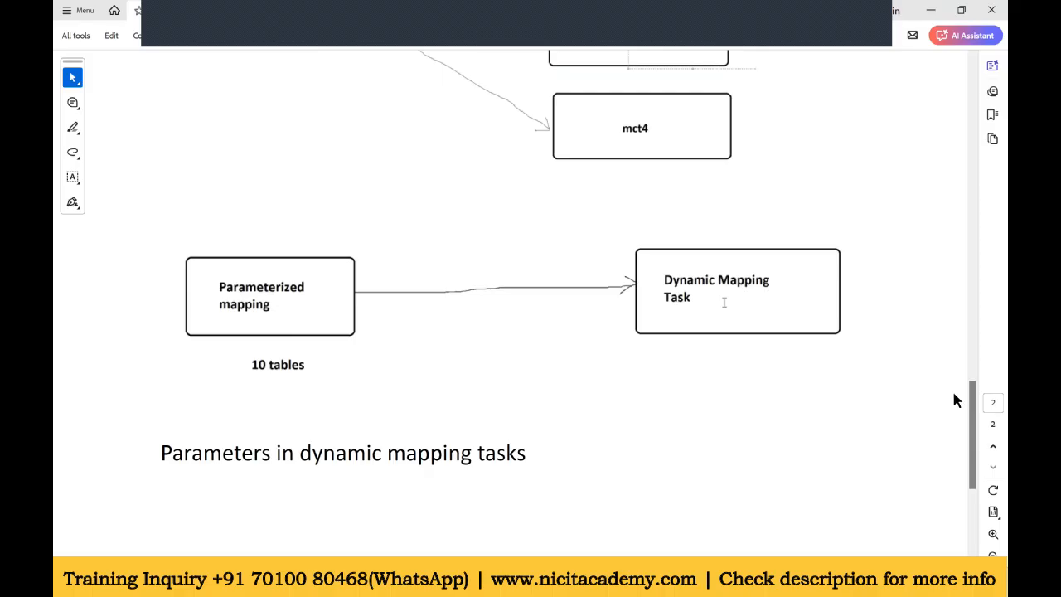
click(973, 500)
drag(973, 464, 972, 417)
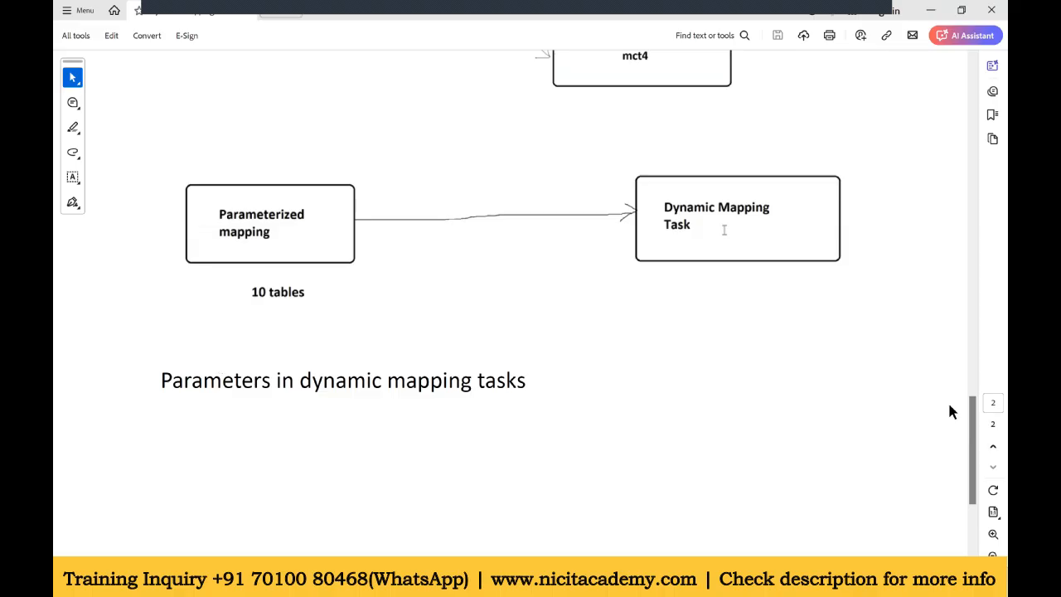
drag(973, 421, 974, 419)
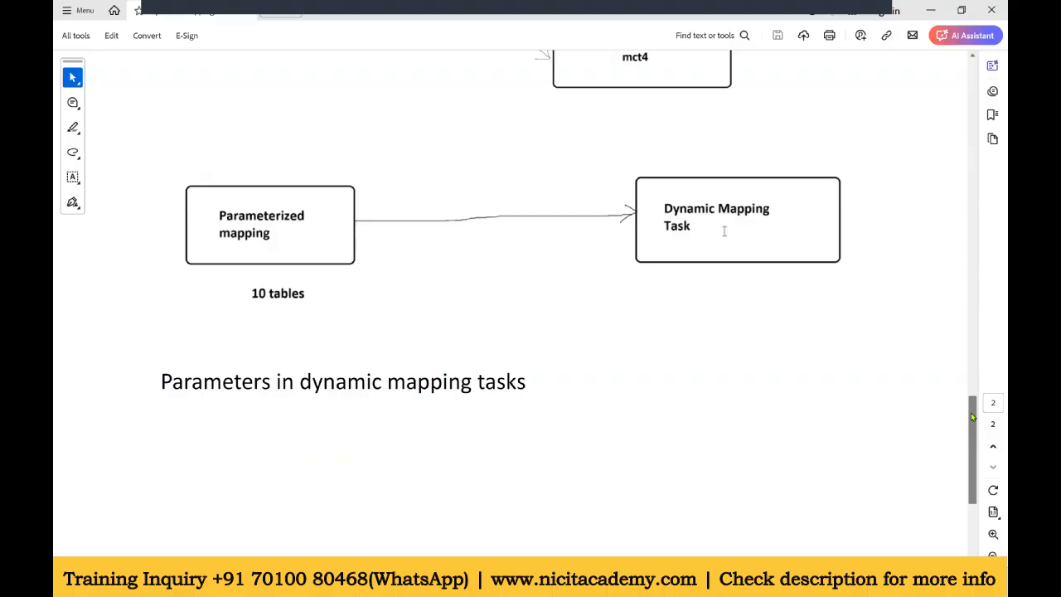
mouse_move(973, 417)
mouse_down()
mouse_move(974, 457)
mouse_move(973, 403)
mouse_up()
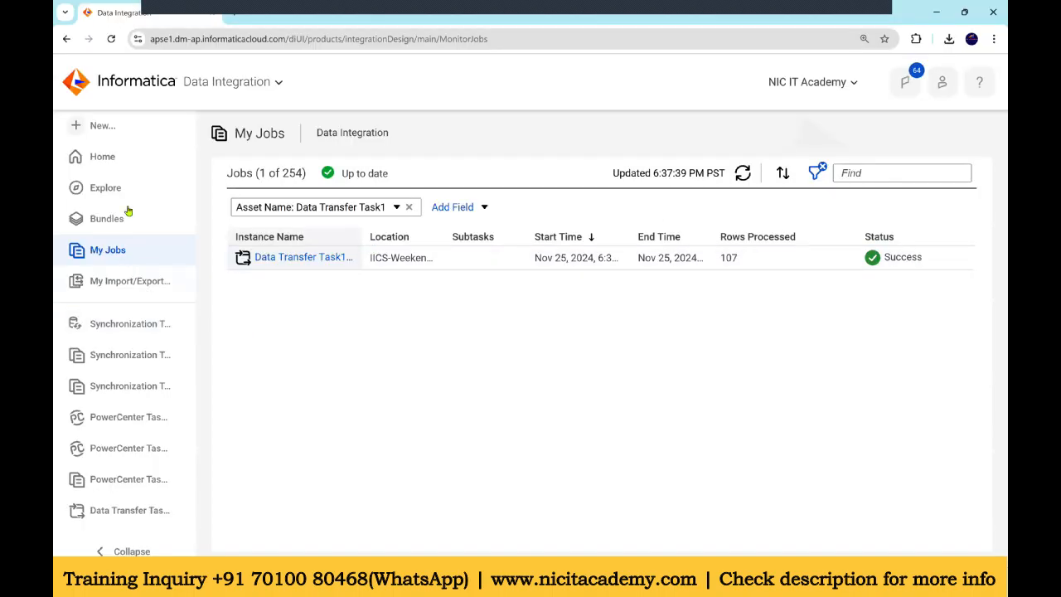
Step: Create a new mapping and name it m_param_mapp
click(109, 129)
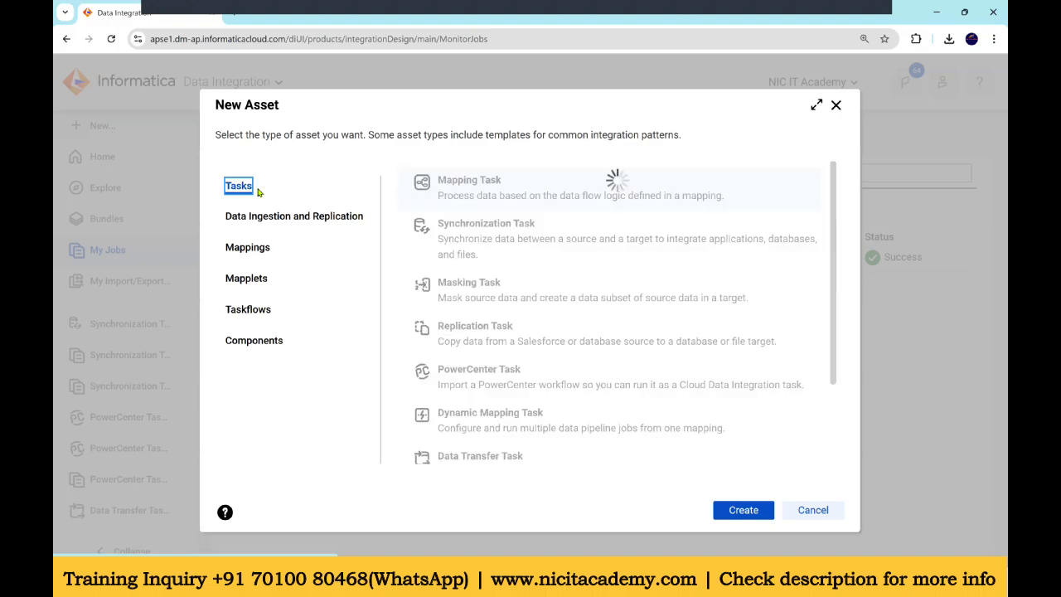
click(247, 247)
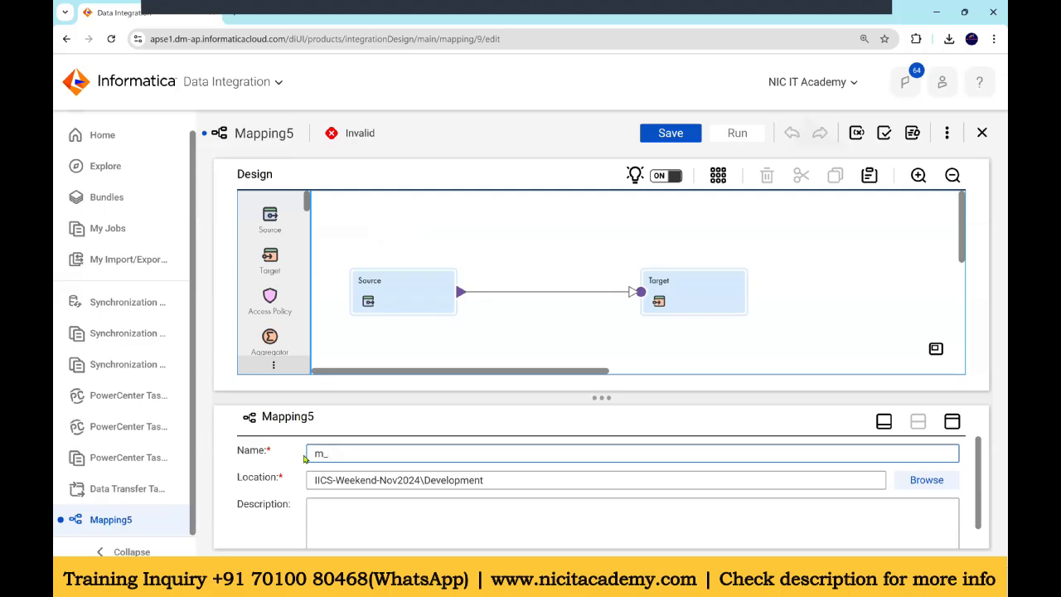
text(param_mapping)
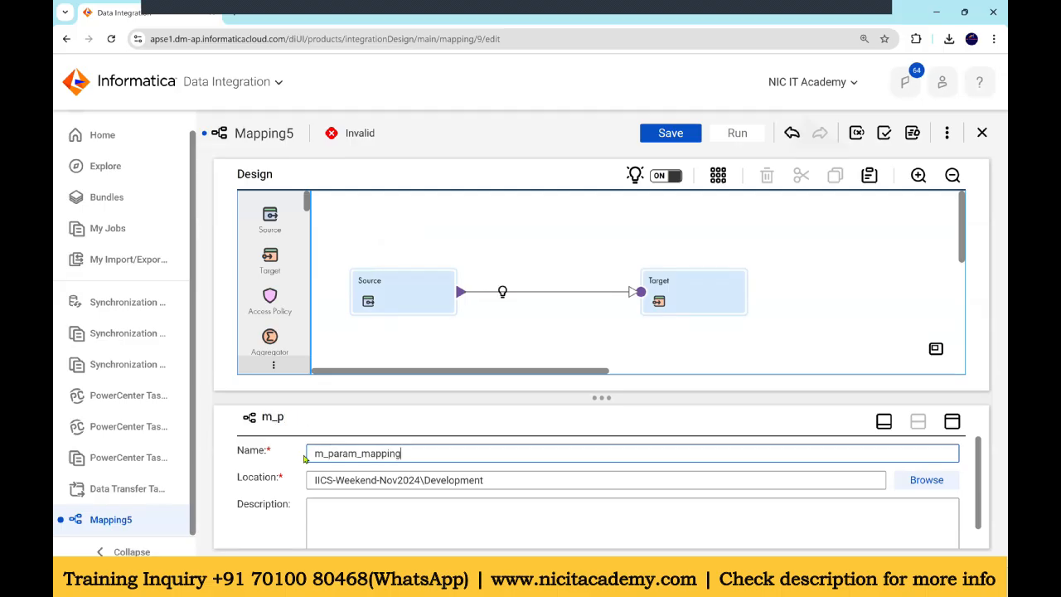
Step: For the Source, create a new connection parameter named src_conn_prm with Oracle as the connection type
click(384, 290)
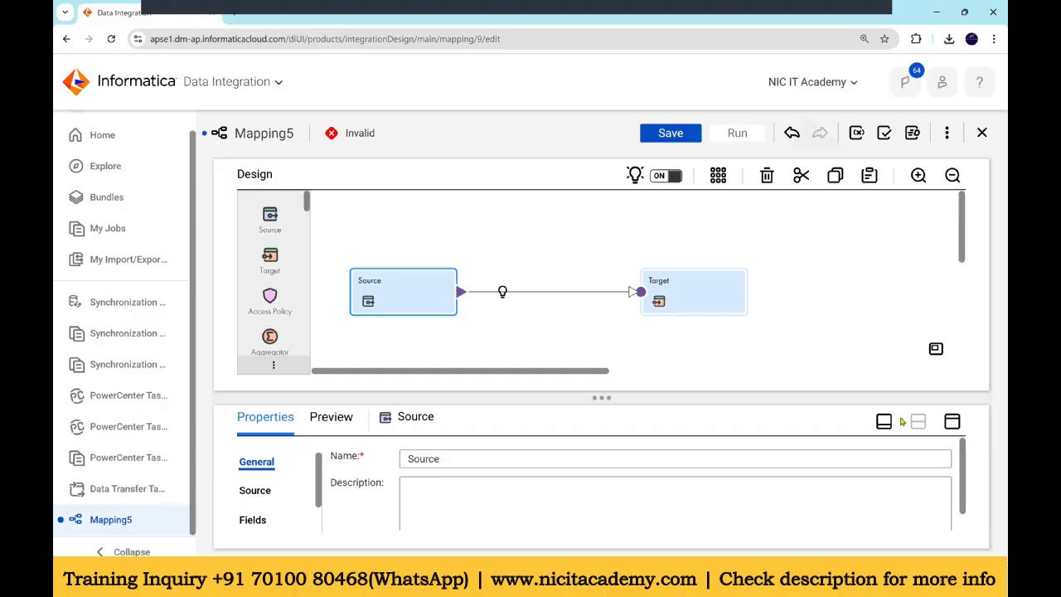
click(952, 421)
click(255, 243)
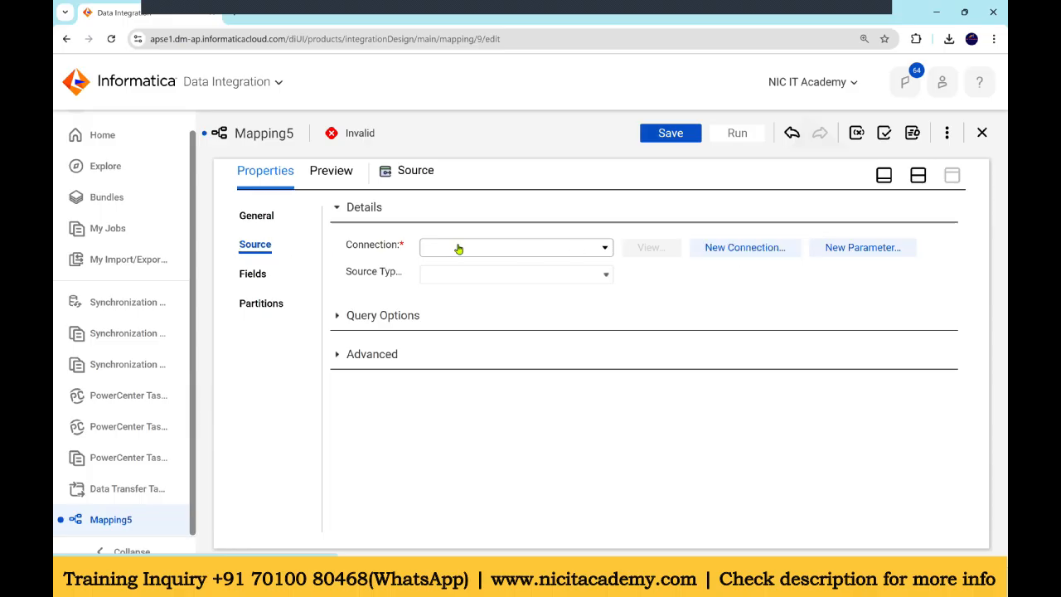
click(858, 253)
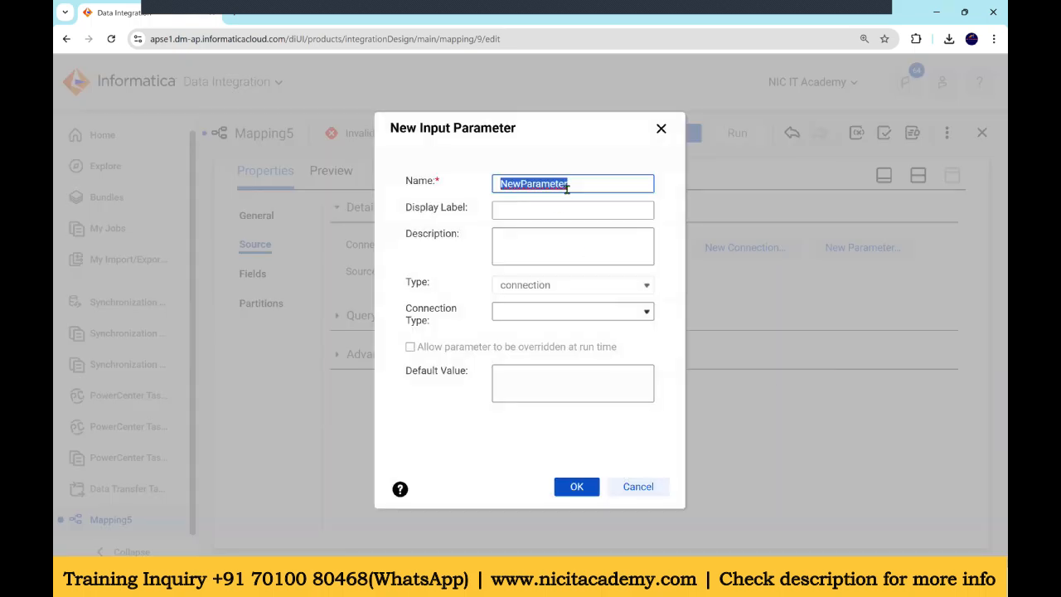
text(sr)
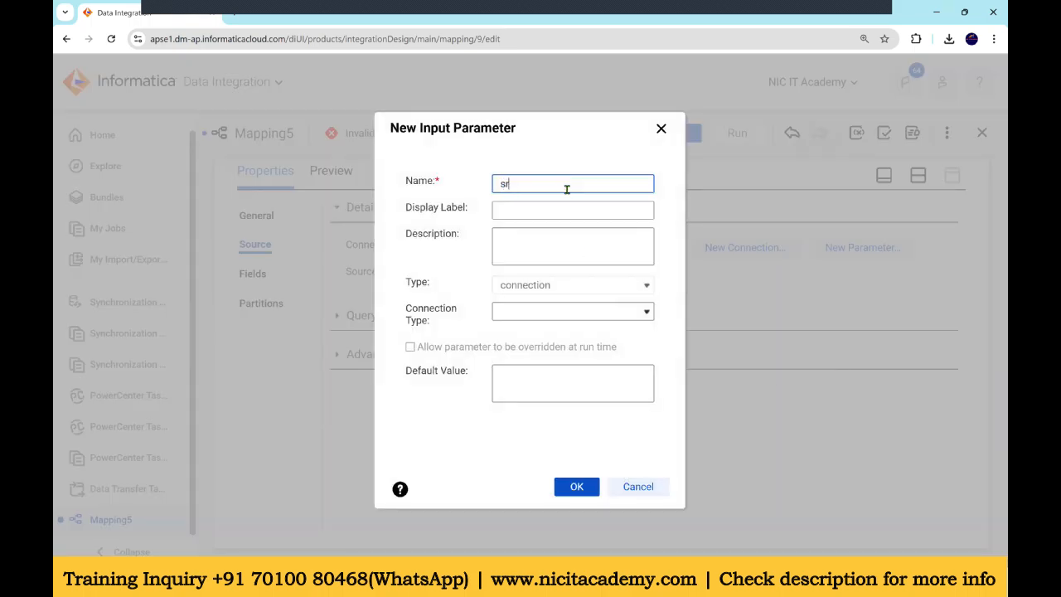
text(c_conn_prm)
drag(567, 189, 471, 191)
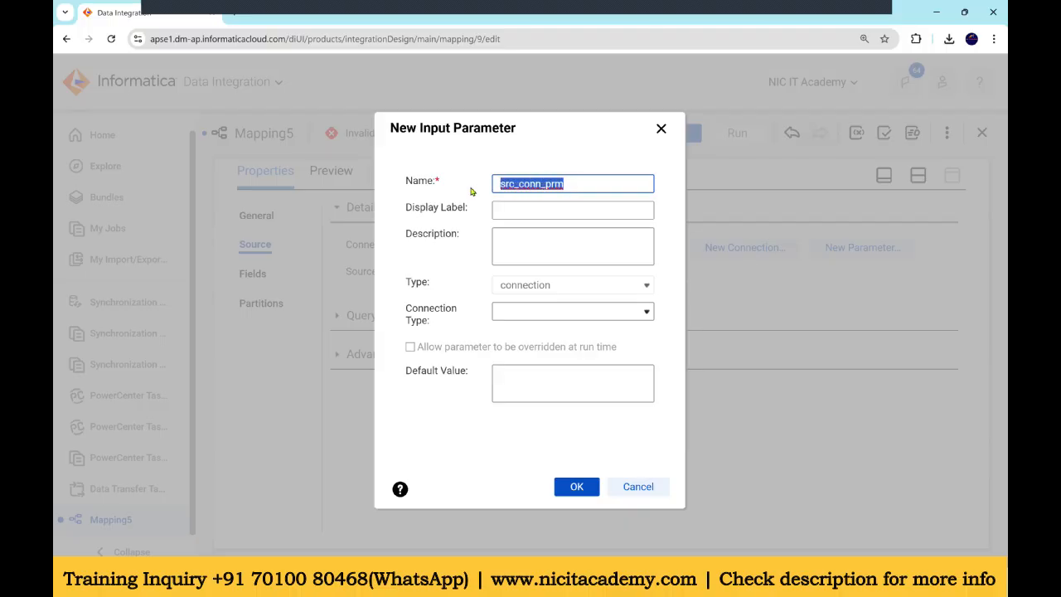
click(521, 313)
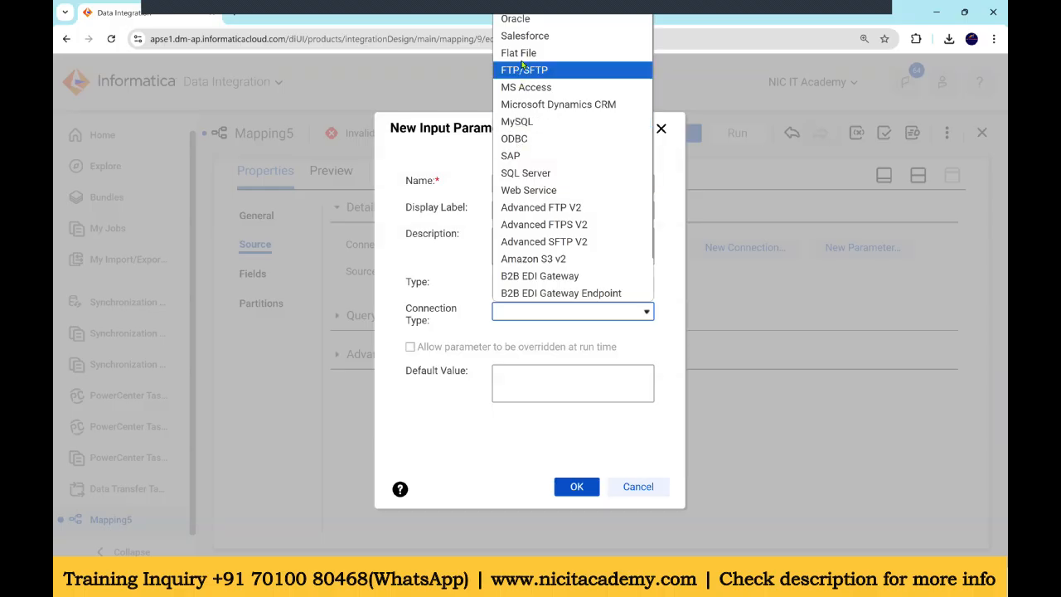
click(528, 24)
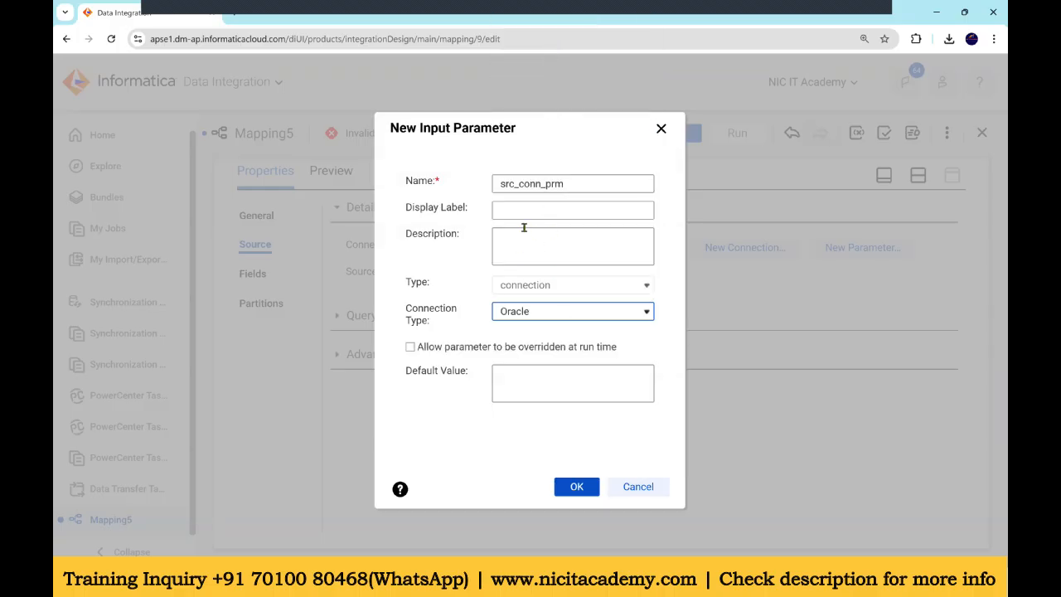
click(572, 489)
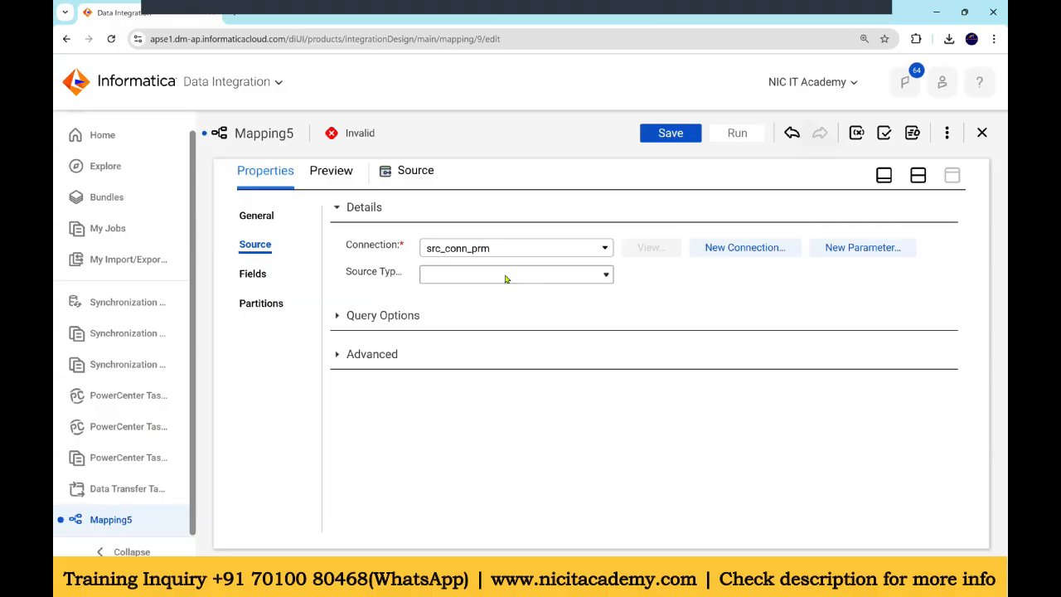
Step: Set the source type to Parameter and create a new data object parameter named src_src_obj
click(506, 279)
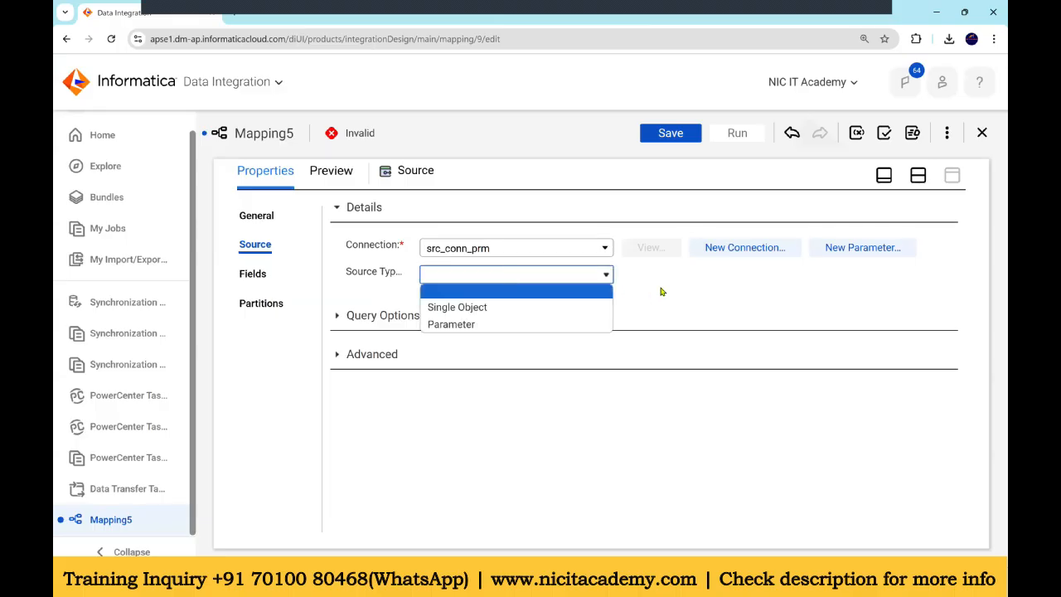
click(501, 324)
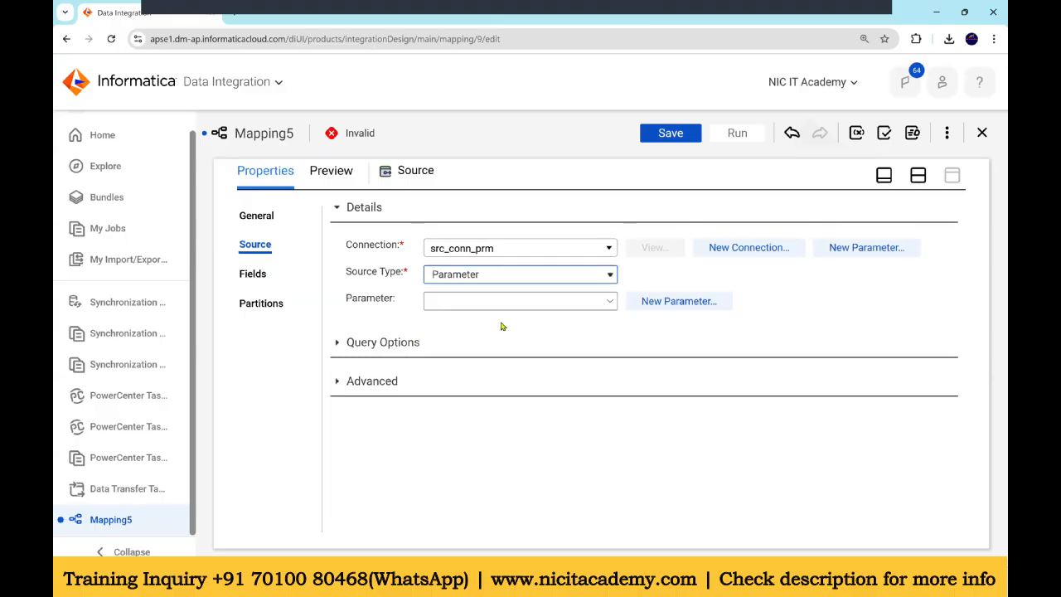
click(652, 303)
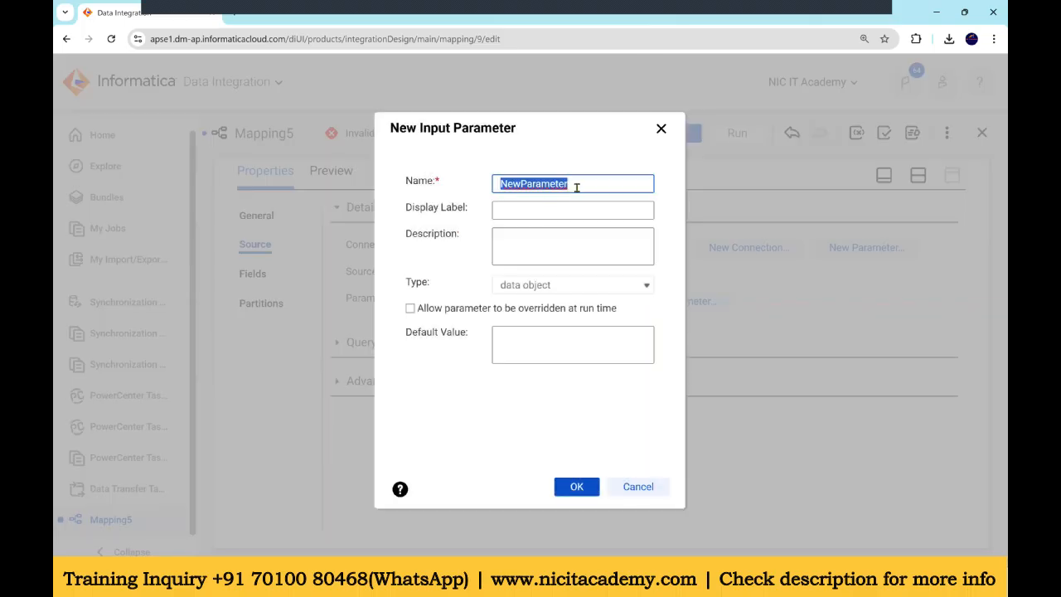
text(src_src_)
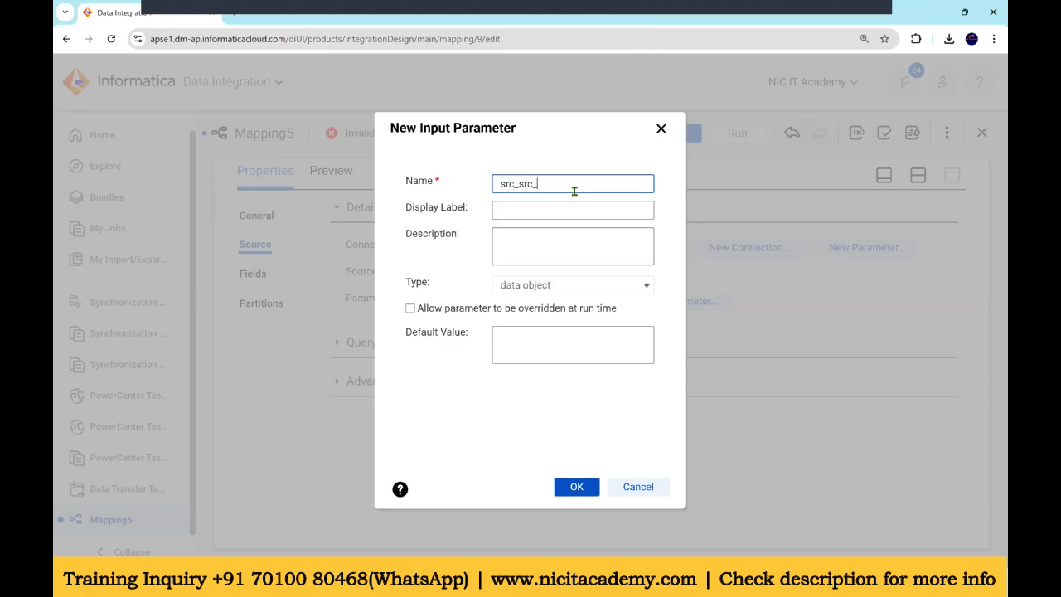
text(obj)
click(572, 486)
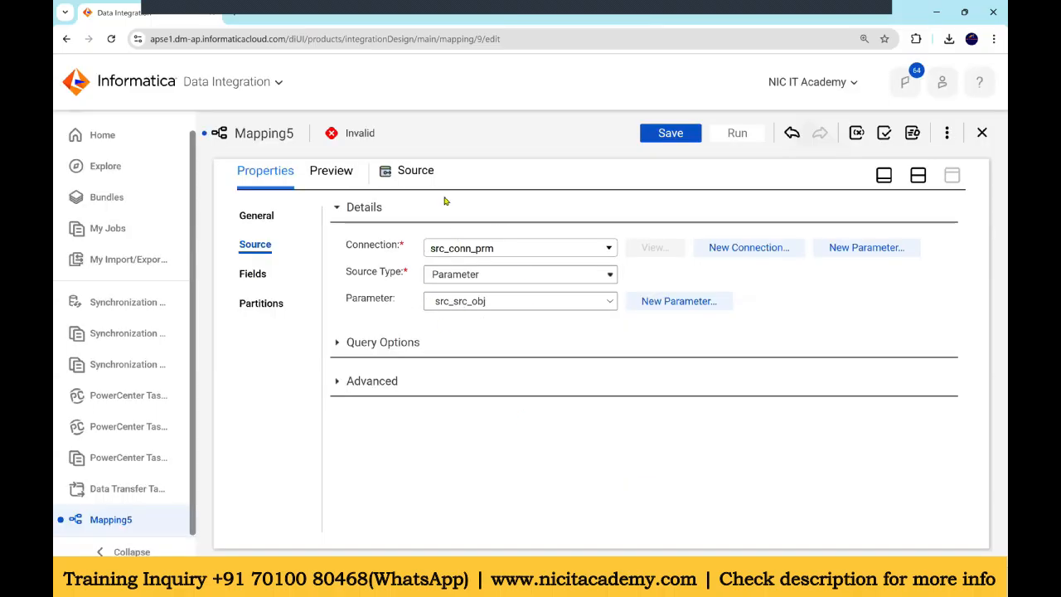
Step: For the Target, create a new connection parameter named tgt_conn_prm with Oracle as the connection type
click(918, 175)
click(694, 284)
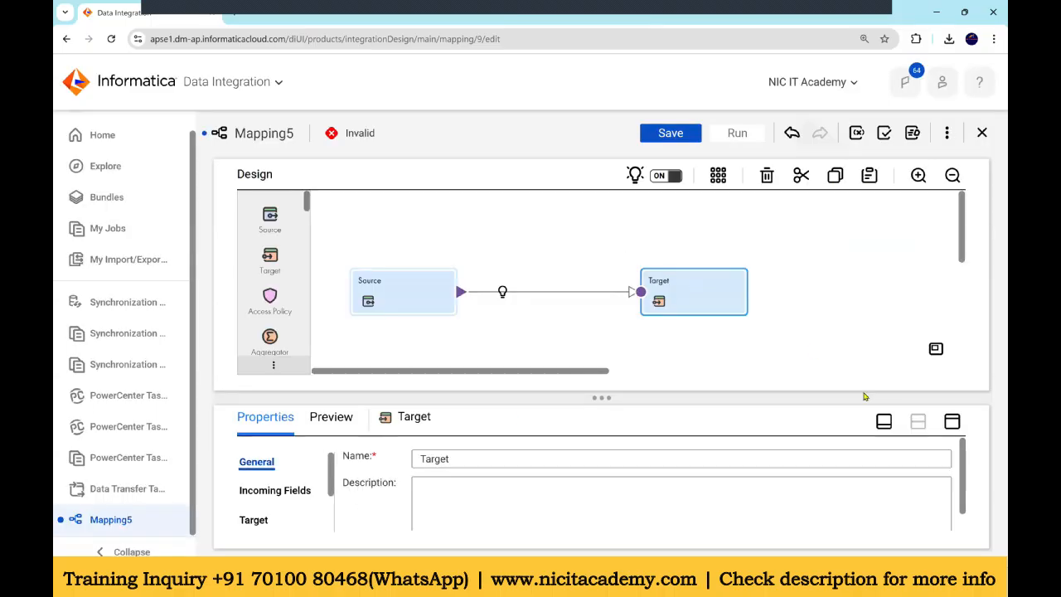
click(952, 420)
click(253, 274)
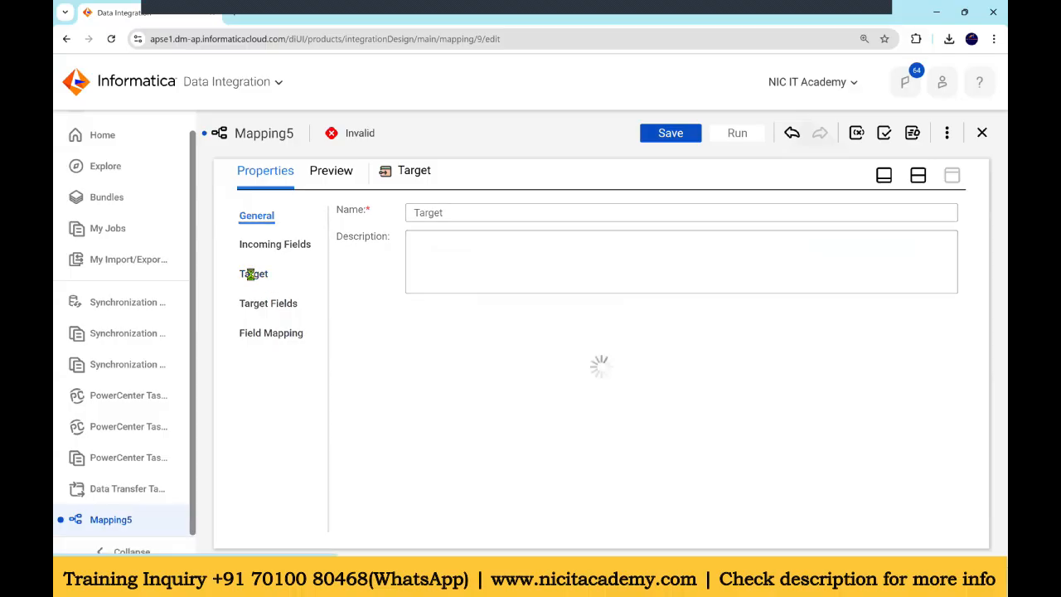
click(462, 247)
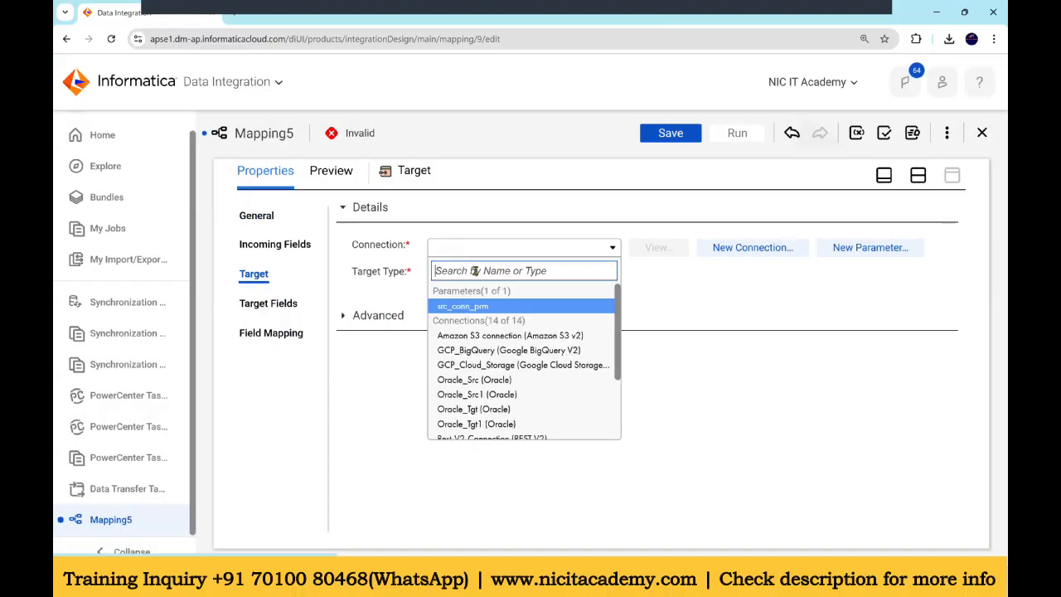
click(865, 247)
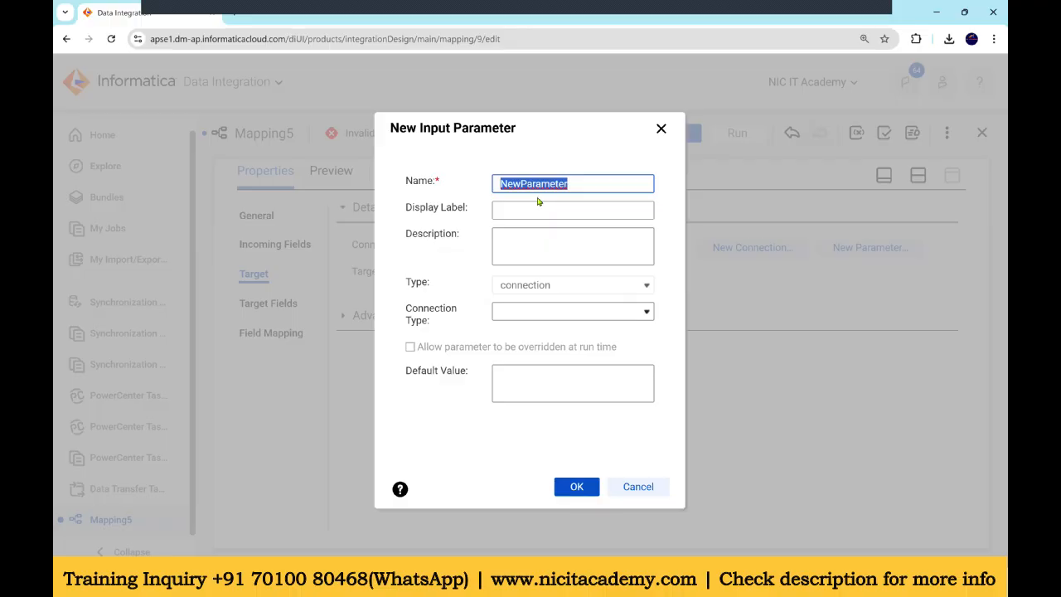
text(t)
text(gt_conn_)
text(prod)
click(532, 311)
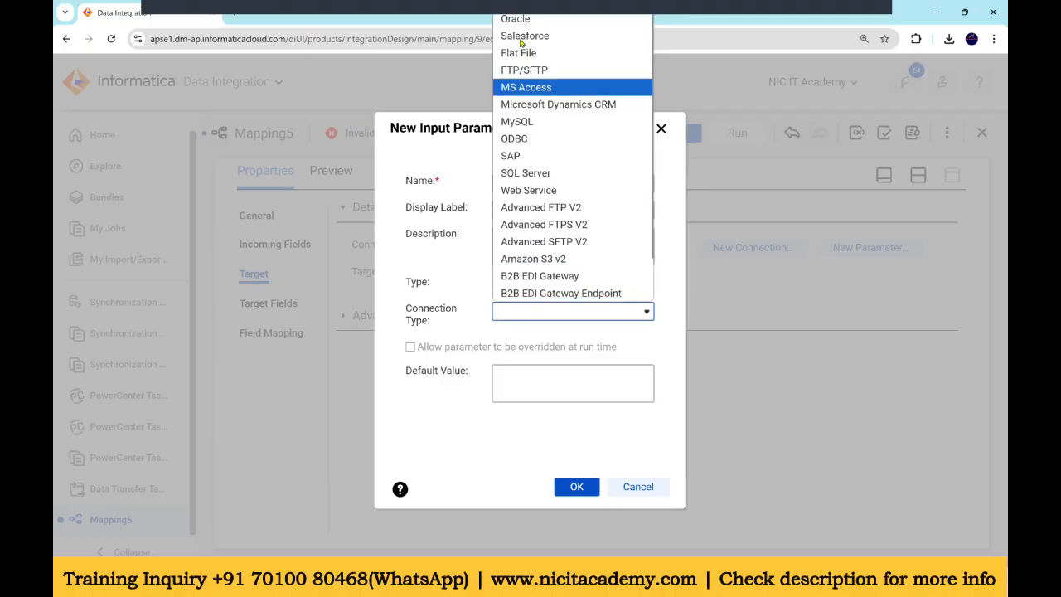
click(519, 22)
click(576, 487)
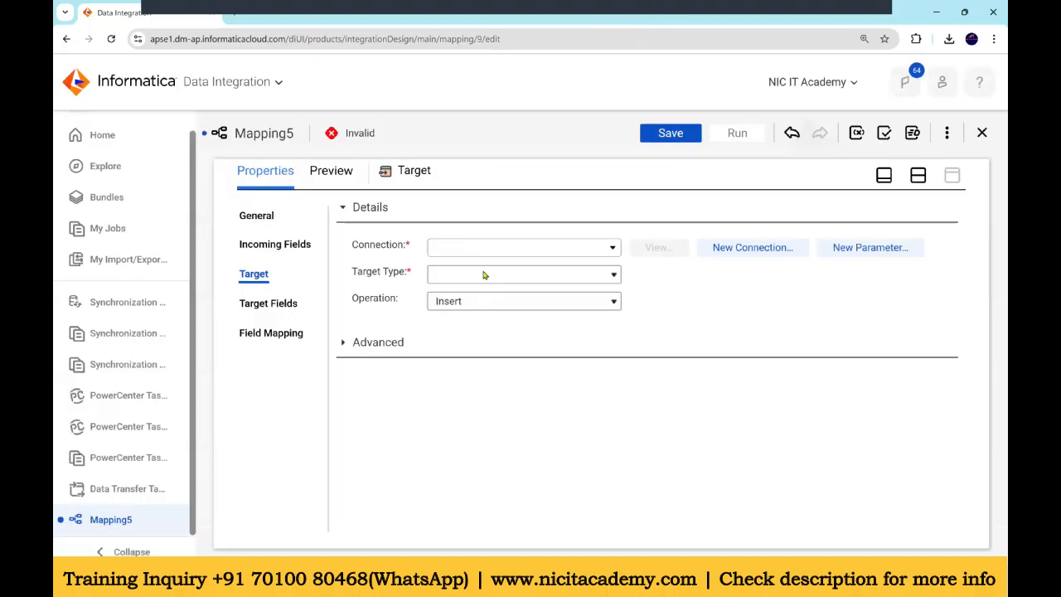
Step: Set the target type to Parameter and create a new data object parameter named tgt_conn_obj
click(609, 276)
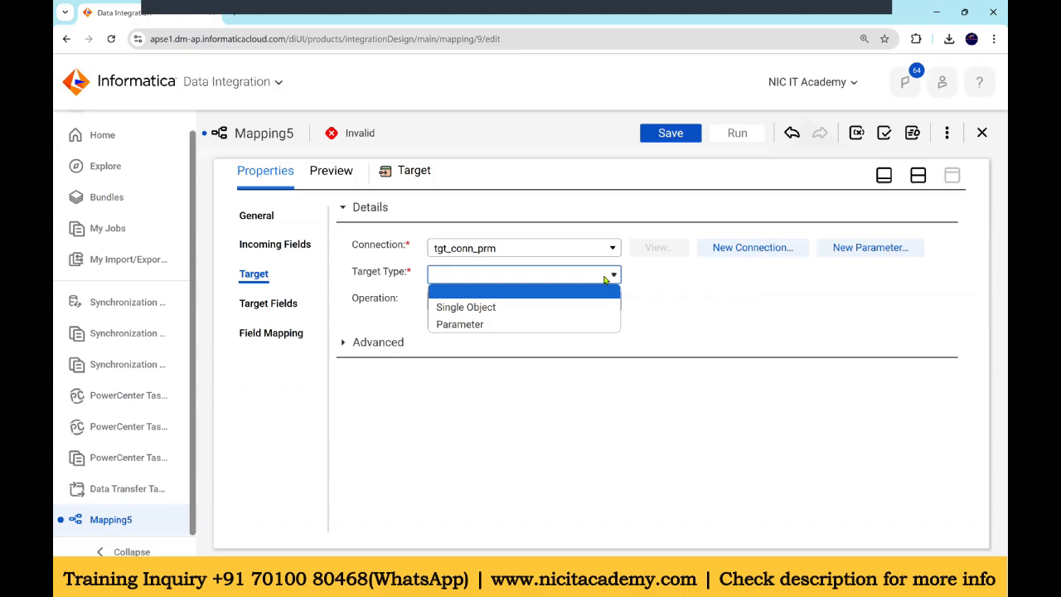
click(499, 328)
click(674, 306)
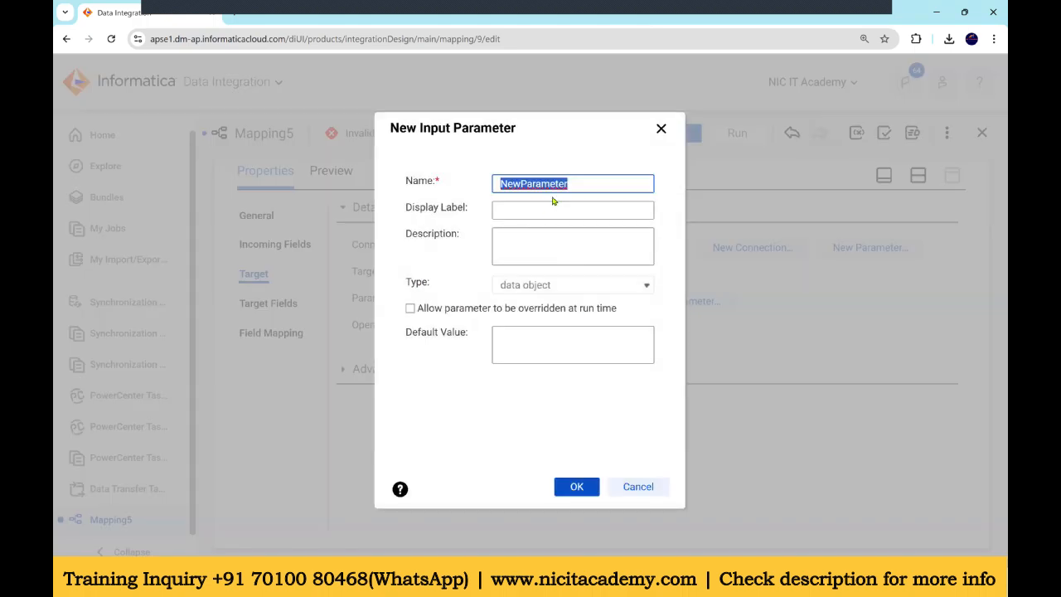
text(tgt_)
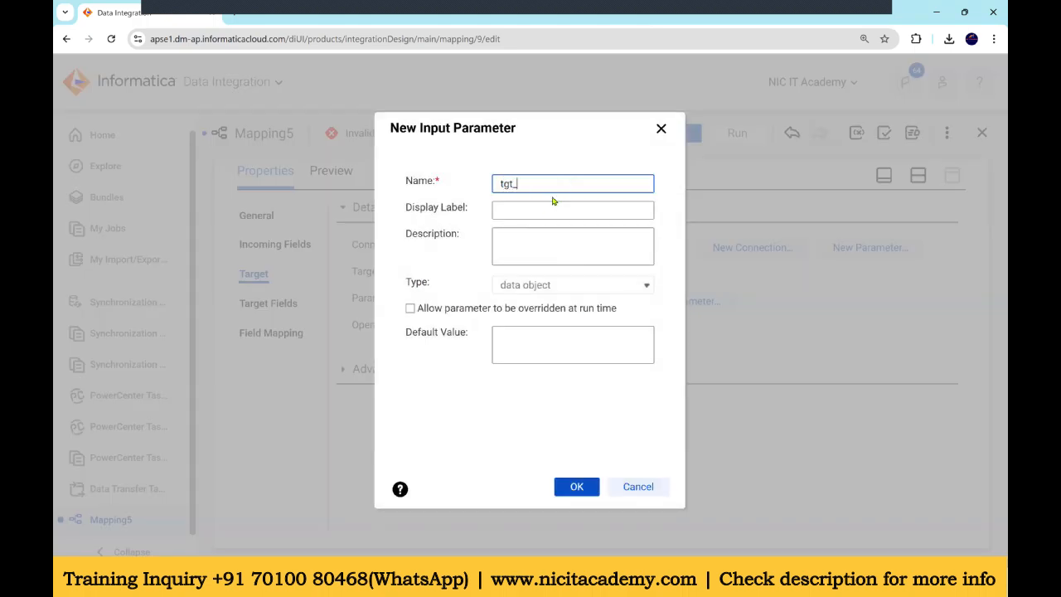
text(conn_obj)
click(574, 486)
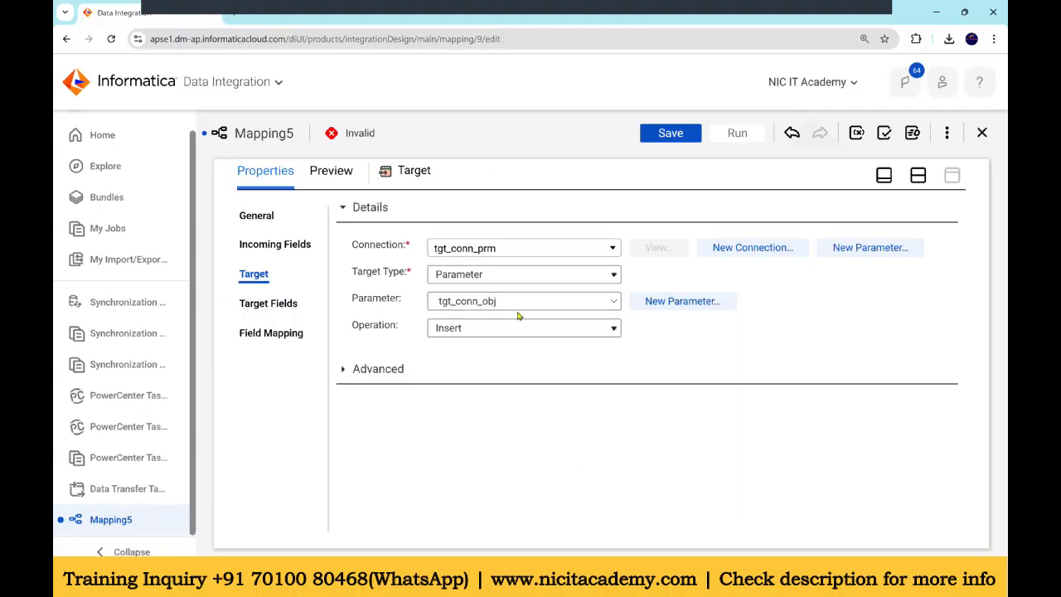
Step: Review the target's operation options and its field mapping
click(484, 335)
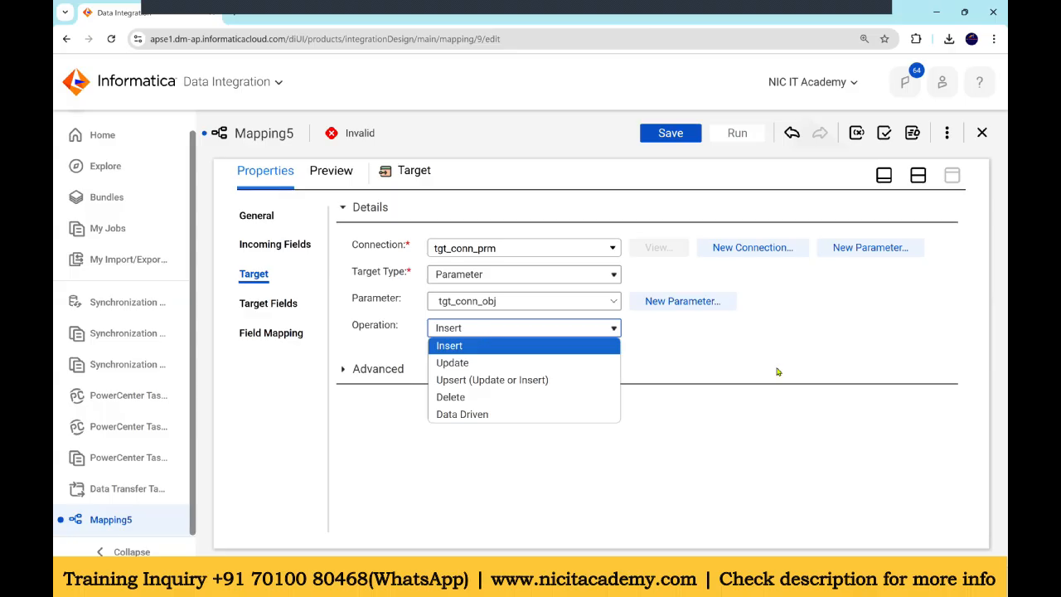
click(746, 346)
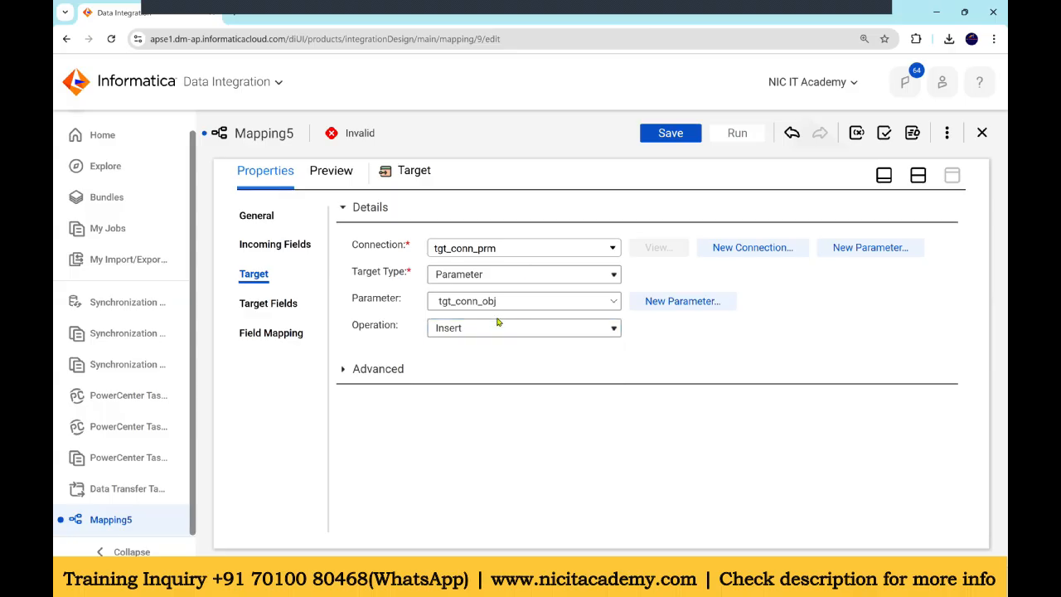
click(282, 333)
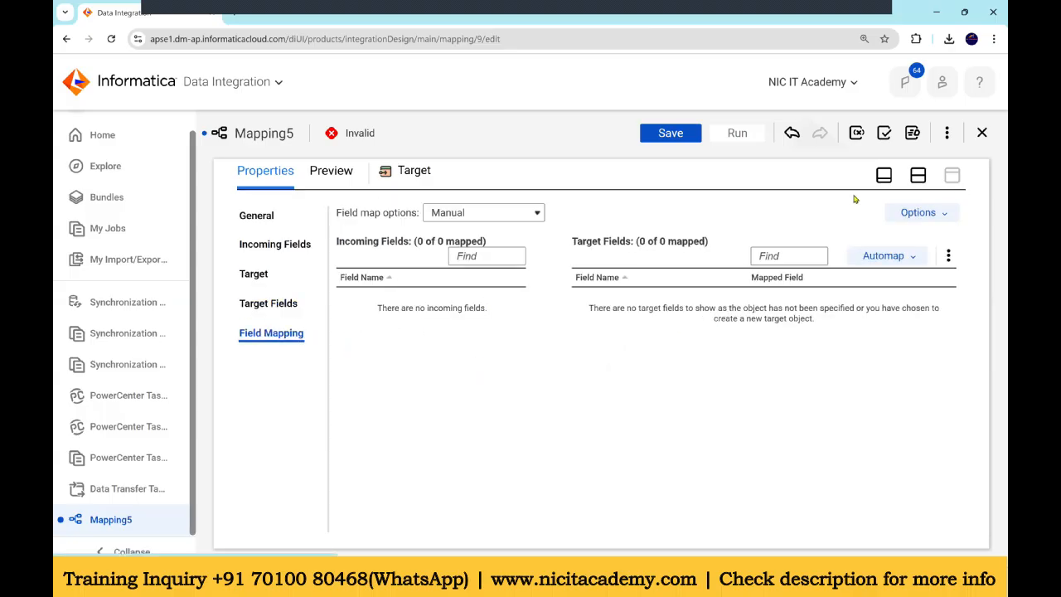
click(917, 176)
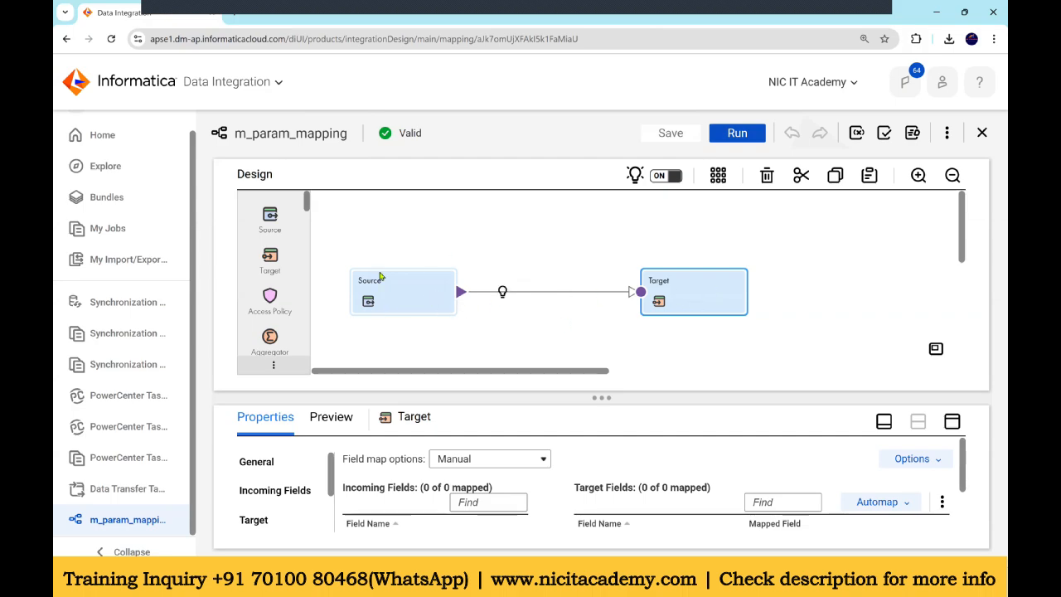
Step: Create a new Dynamic Mapping Task asset
scroll(128, 148, up, 1)
click(121, 136)
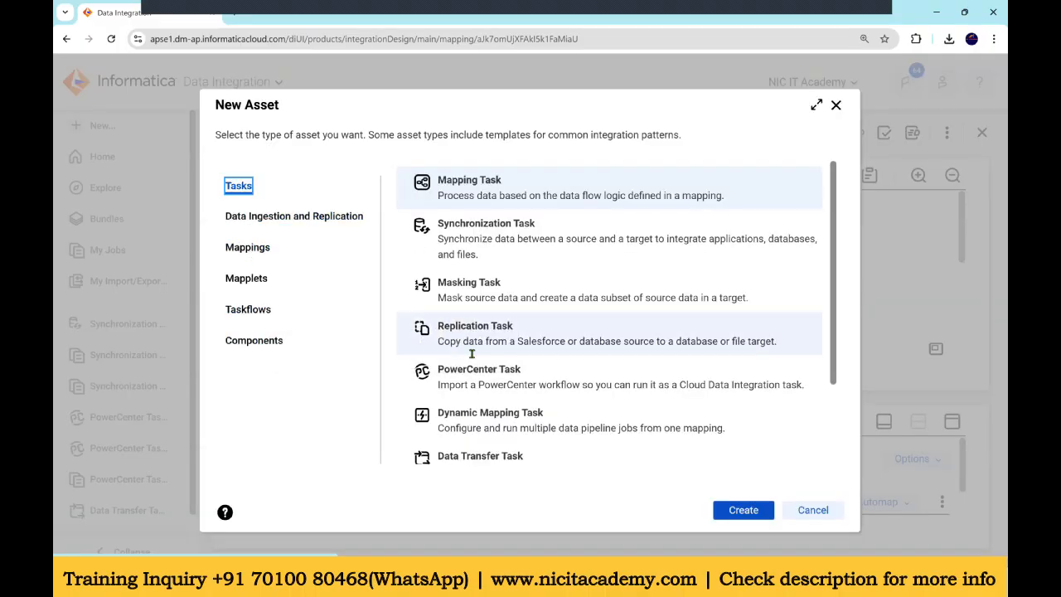
scroll(448, 352, down, 2)
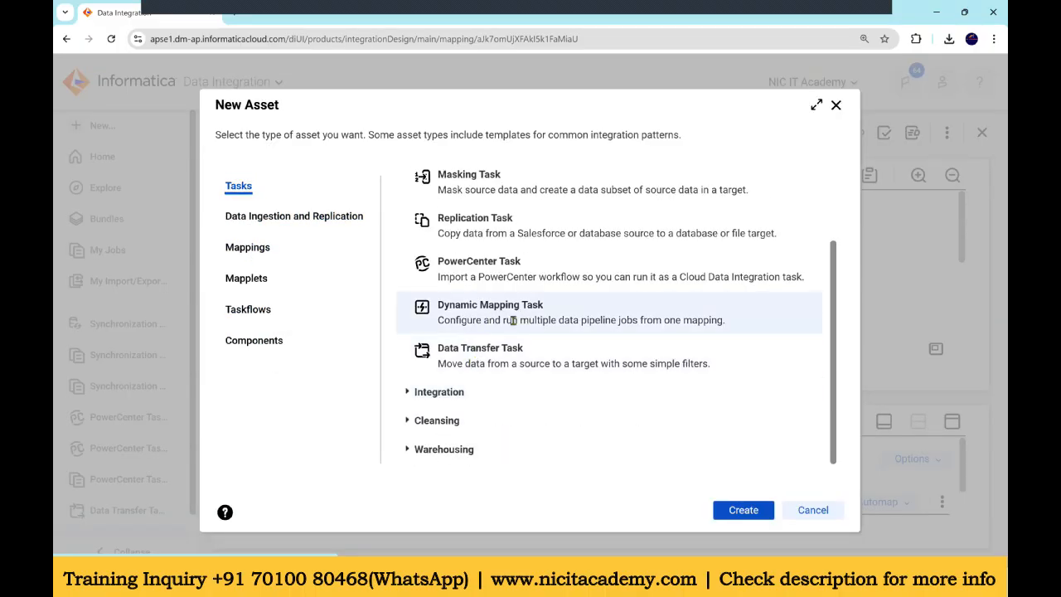
drag(479, 323, 732, 333)
click(753, 517)
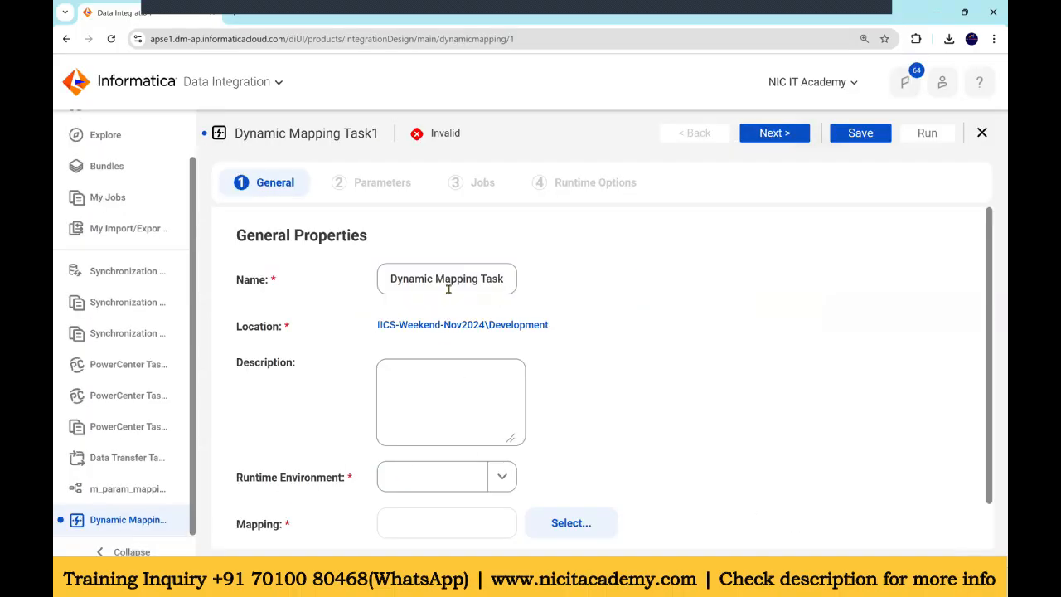
Step: Set the task's runtime environment to NIC and select the m_param_mapping mapping
scroll(508, 303, down, 1)
click(439, 426)
click(406, 490)
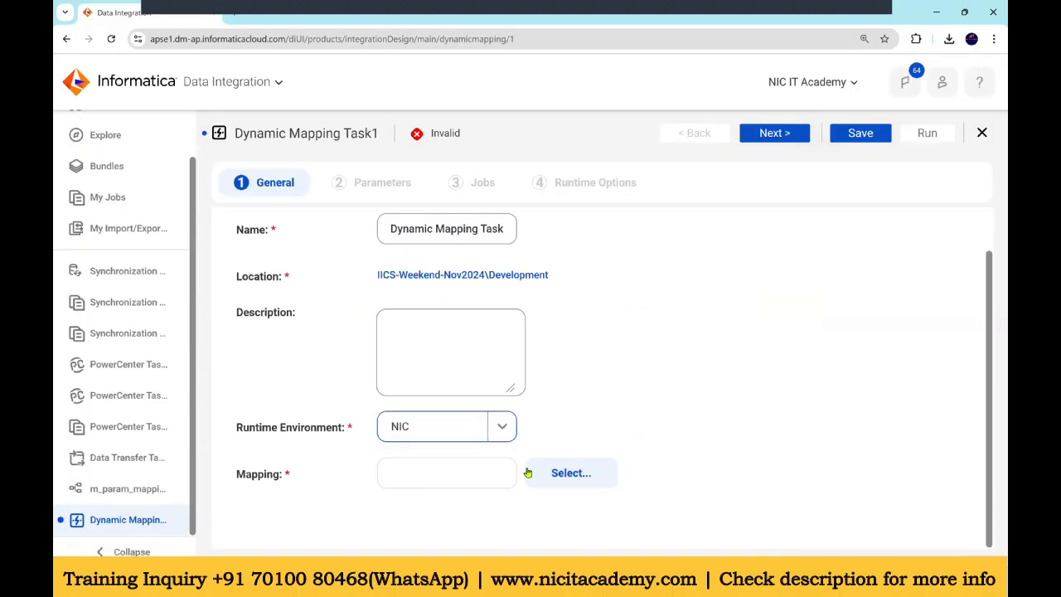
click(569, 475)
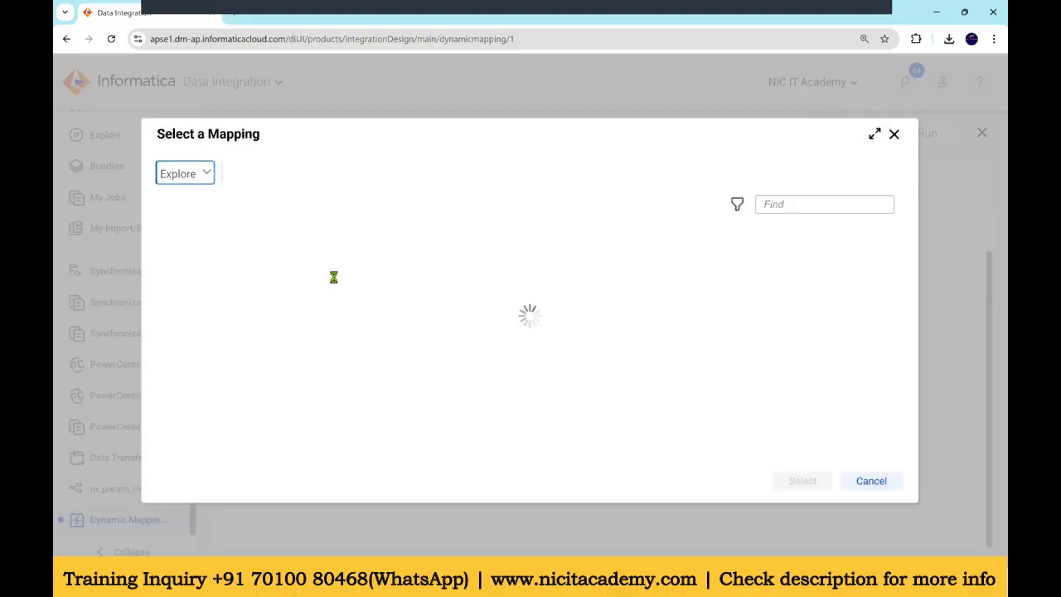
click(238, 255)
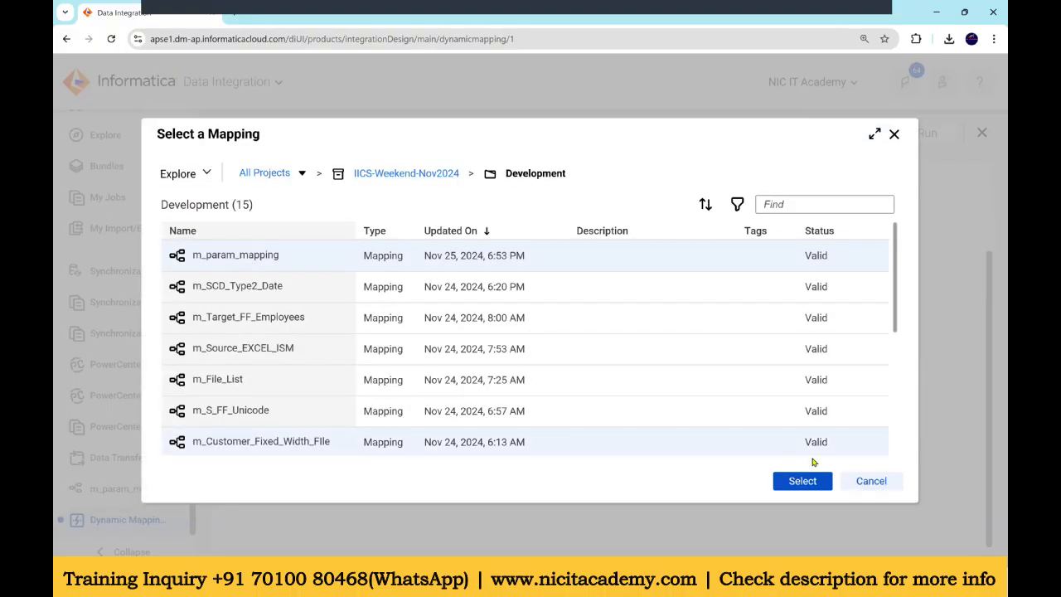
click(782, 481)
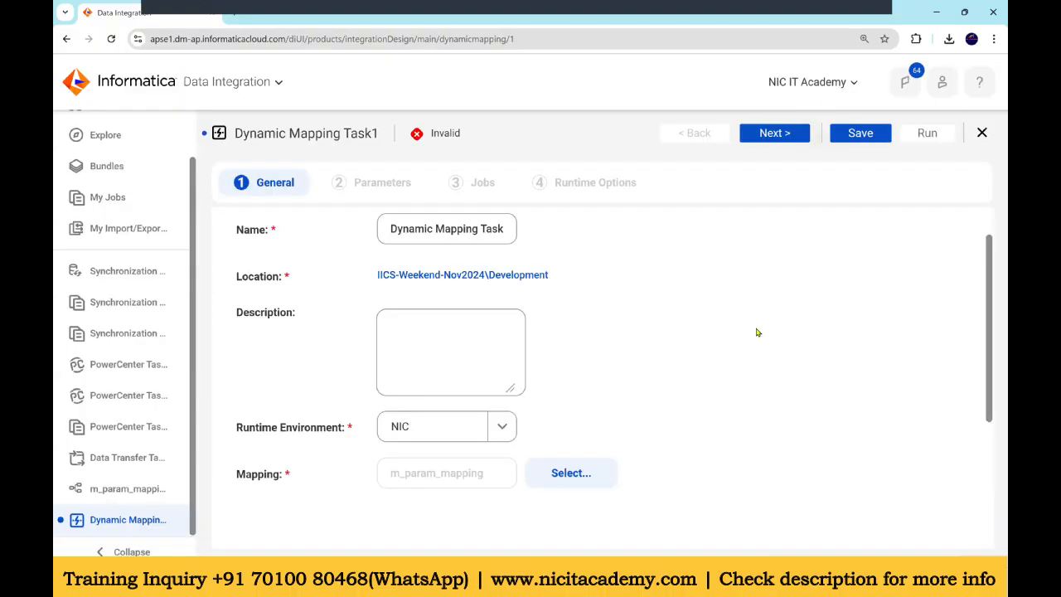
Step: Advance past the Parameters page to the Jobs page of the task
scroll(757, 333, down, 3)
scroll(751, 333, up, 3)
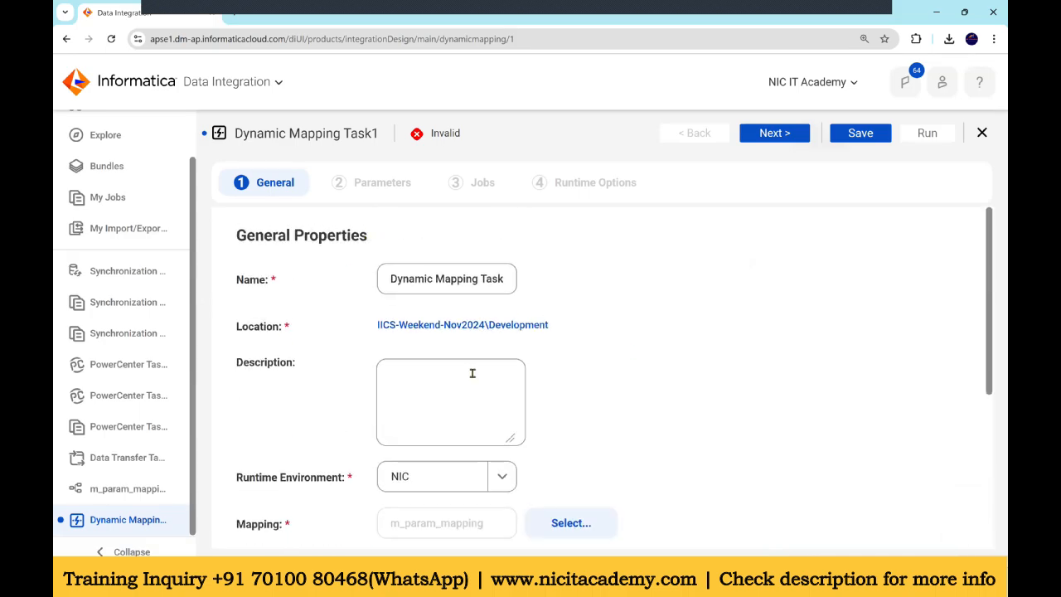
scroll(579, 357, down, 3)
scroll(638, 331, up, 3)
click(775, 133)
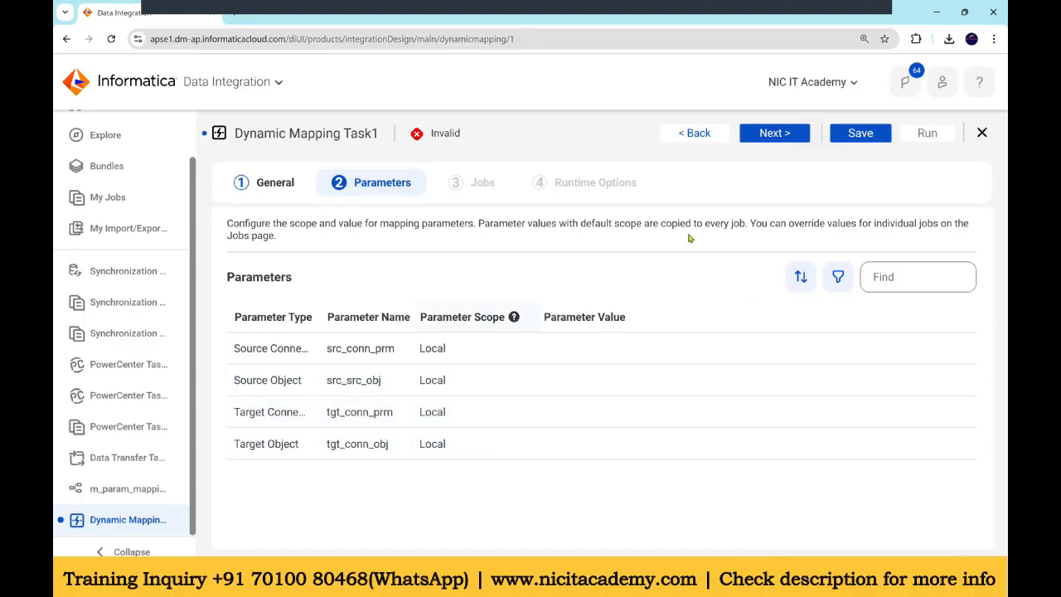
click(773, 133)
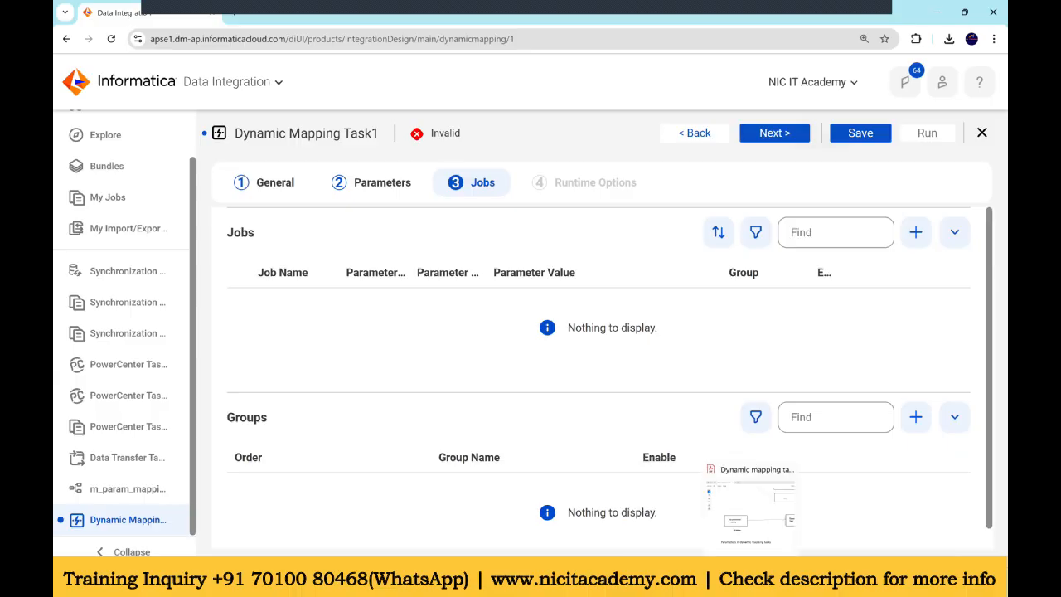
Step: Review the mapping-to-task table diagram in the reference PDF document
click(750, 577)
scroll(619, 254, up, 10)
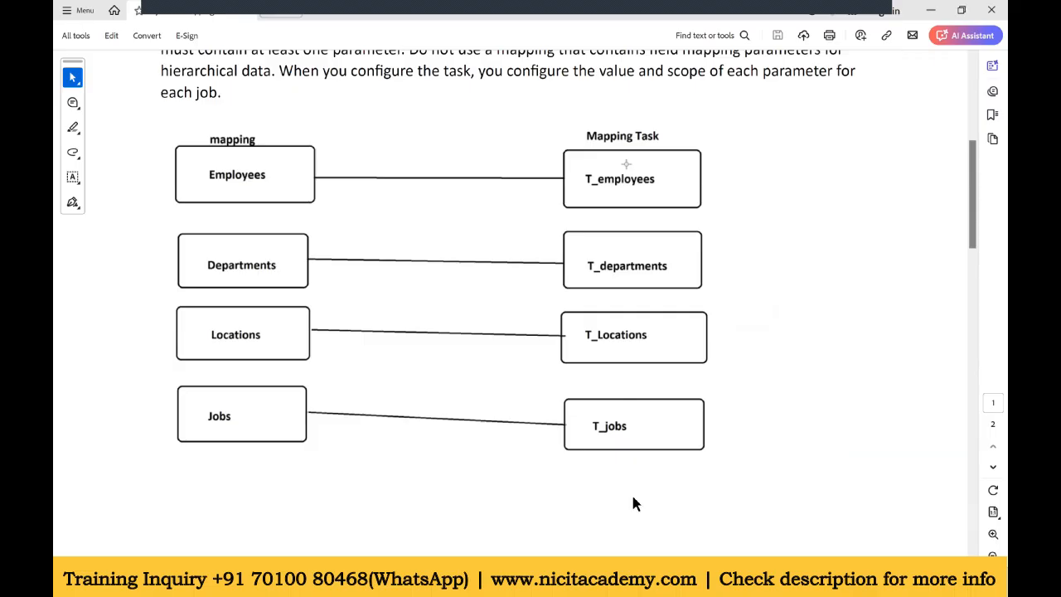
click(587, 577)
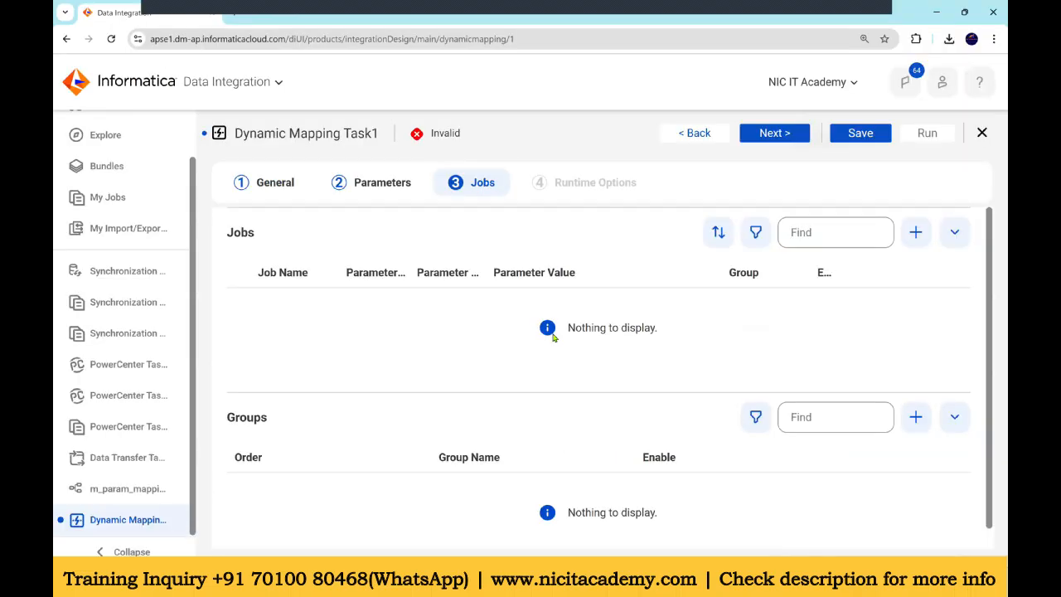
Step: Add three jobs to the dynamic mapping task
key(ctrl+minus)
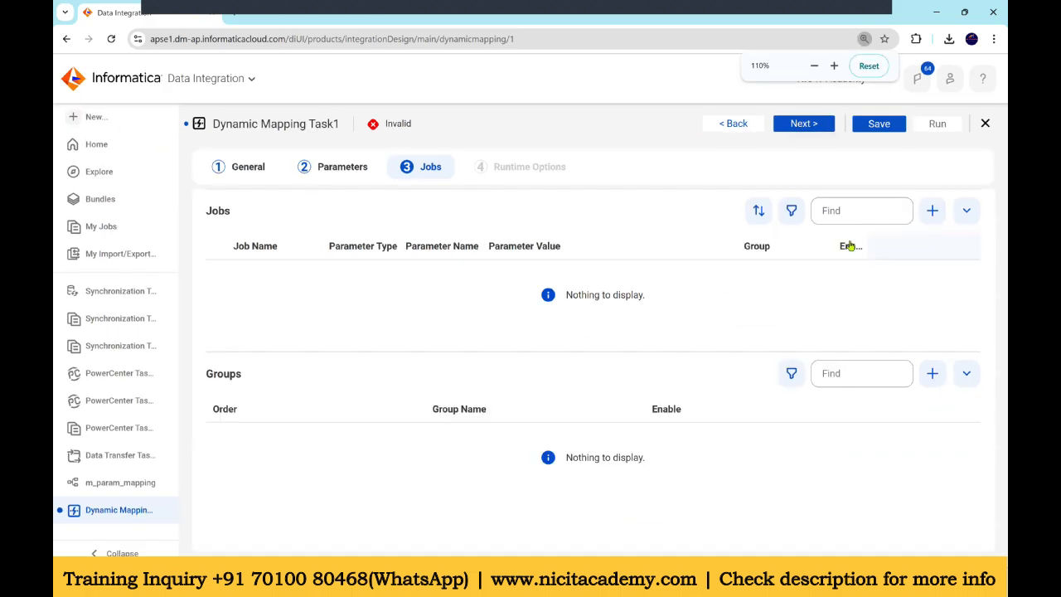
click(932, 212)
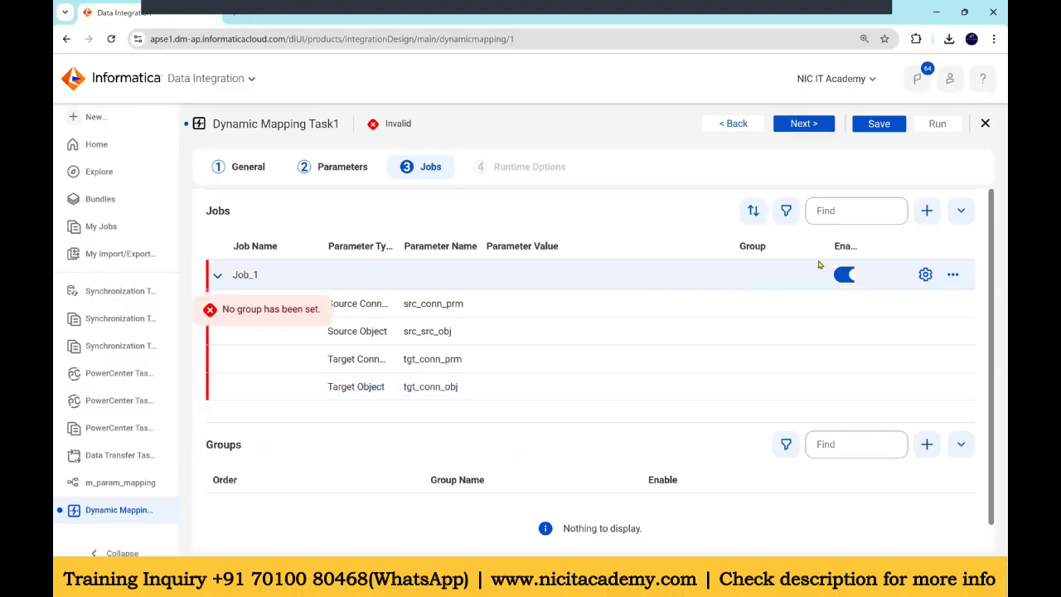
click(930, 214)
click(931, 219)
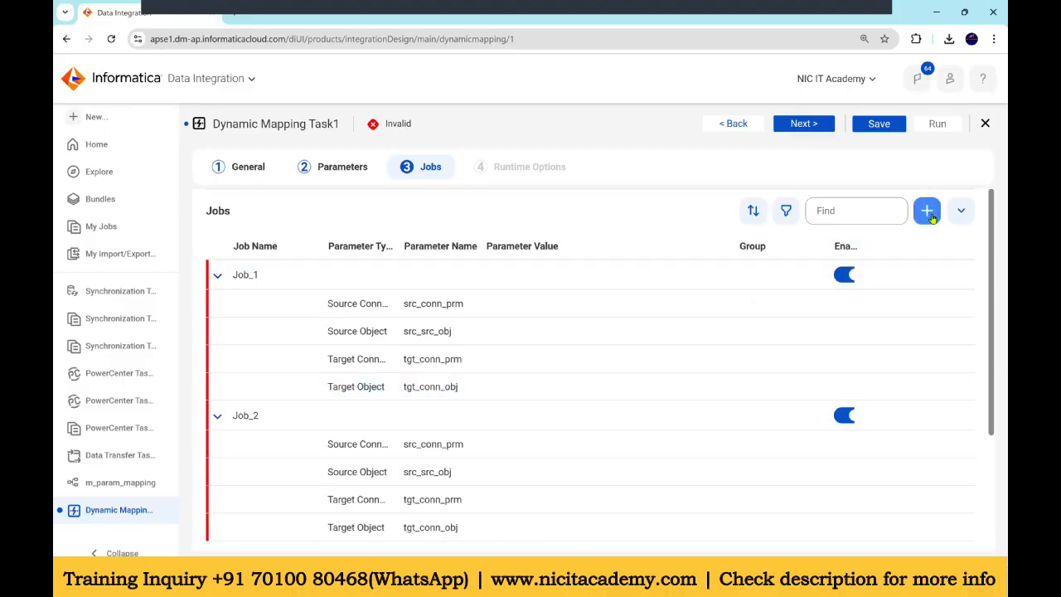
Step: Set Job_1's source connection parameter value to Oracle_Src1
scroll(625, 355, down, 1)
scroll(587, 356, up, 1)
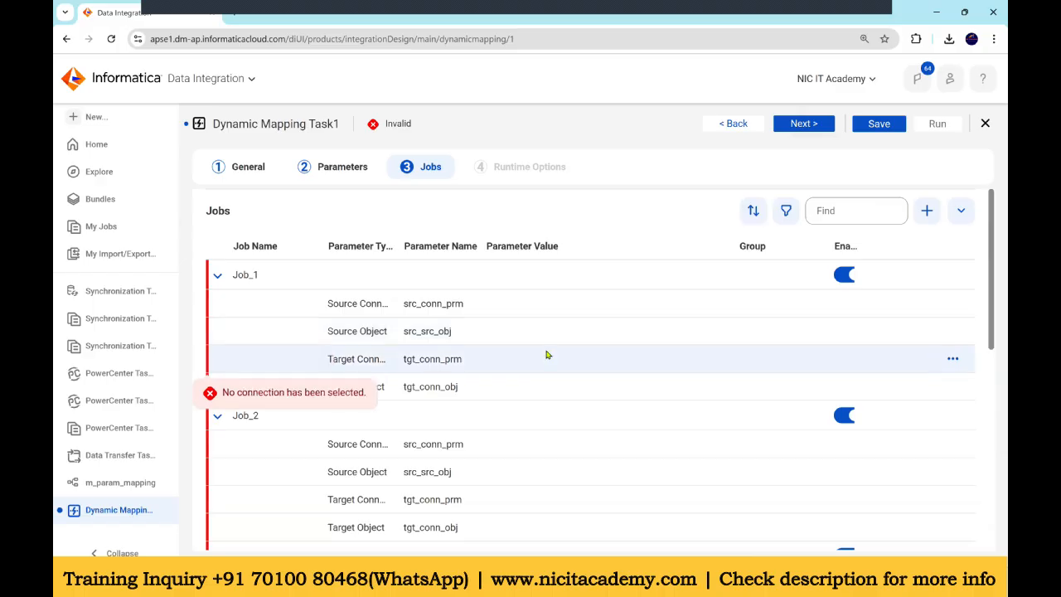
scroll(483, 337, down, 6)
scroll(485, 347, up, 6)
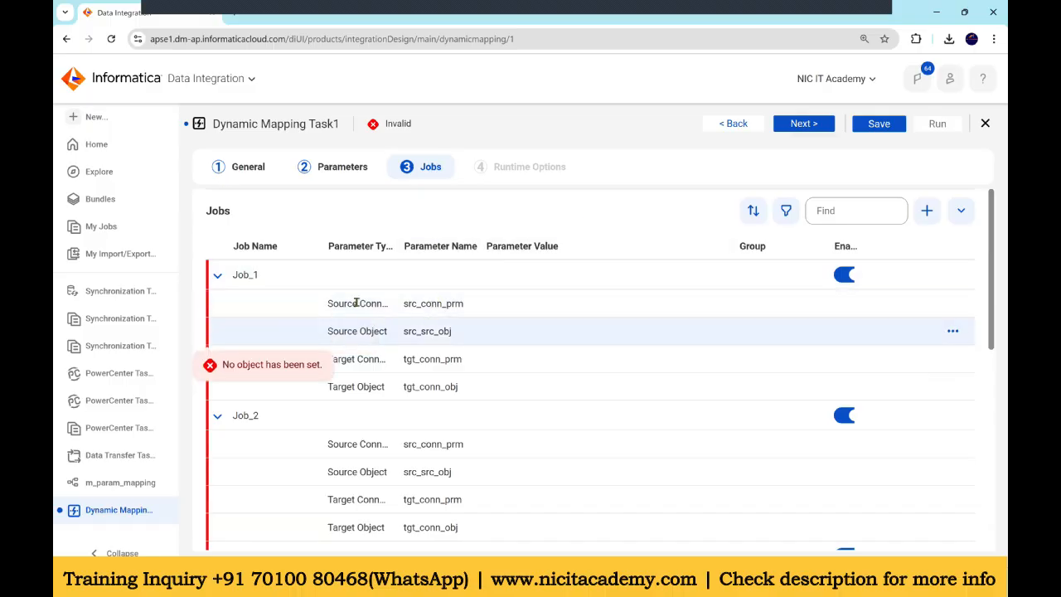
click(497, 305)
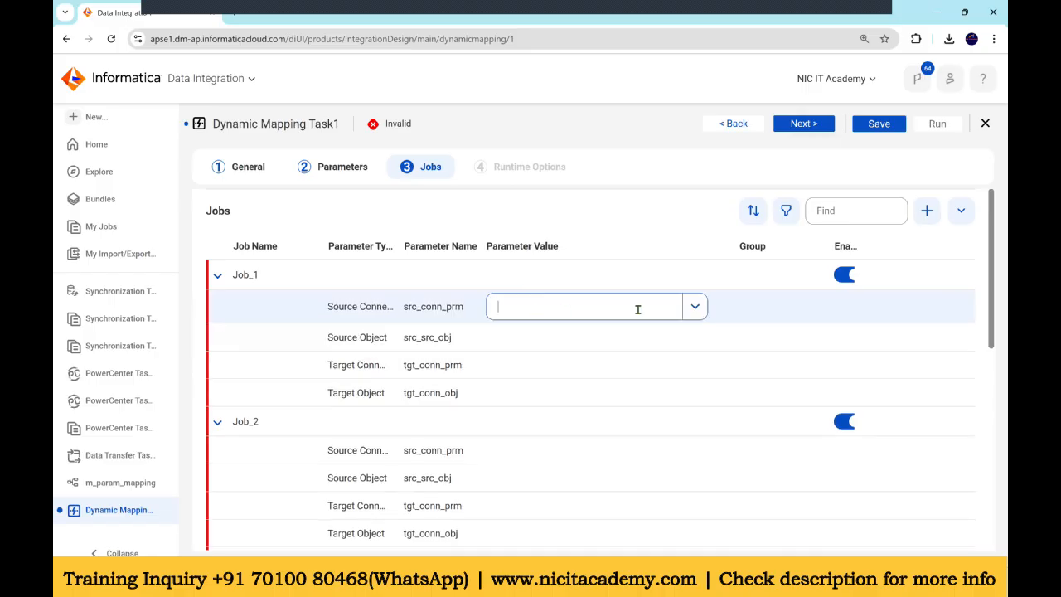
click(688, 314)
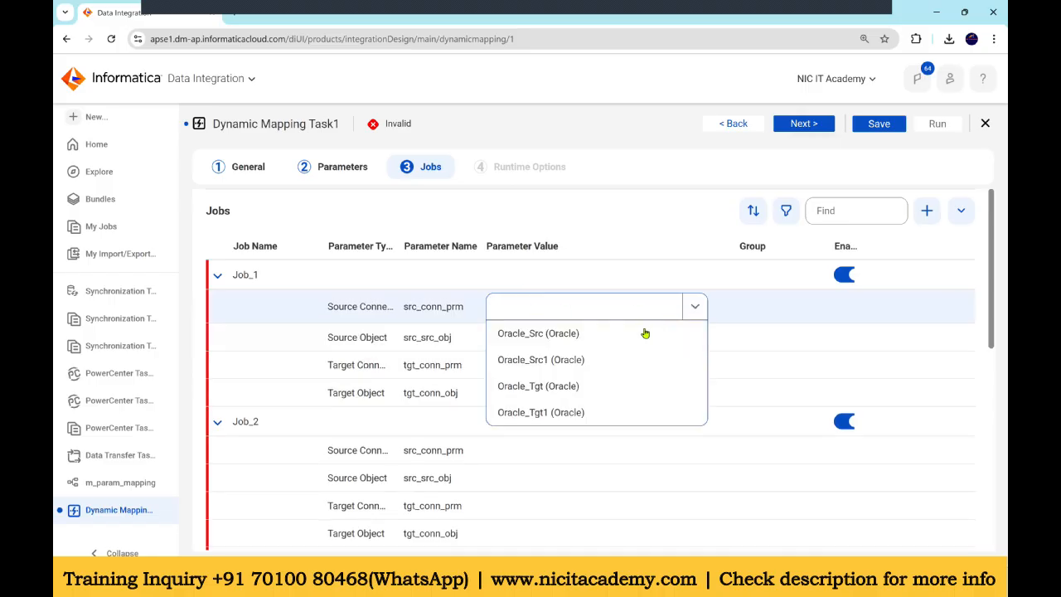
click(564, 359)
Step: Set Job_1's source object parameter to the EMPLOYEES table
click(576, 338)
click(711, 332)
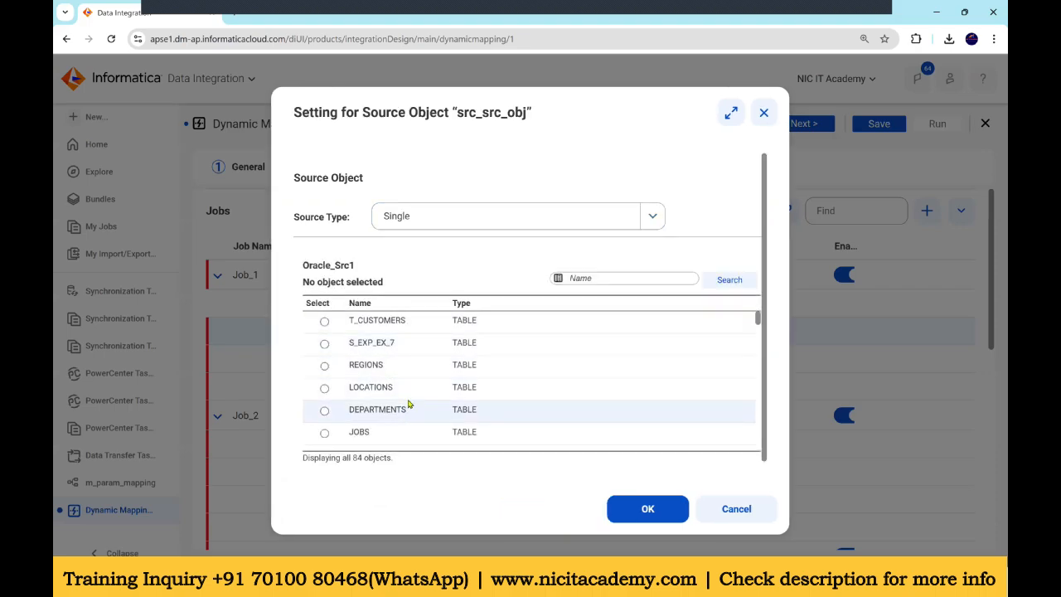
scroll(408, 404, down, 1)
scroll(403, 418, down, 1)
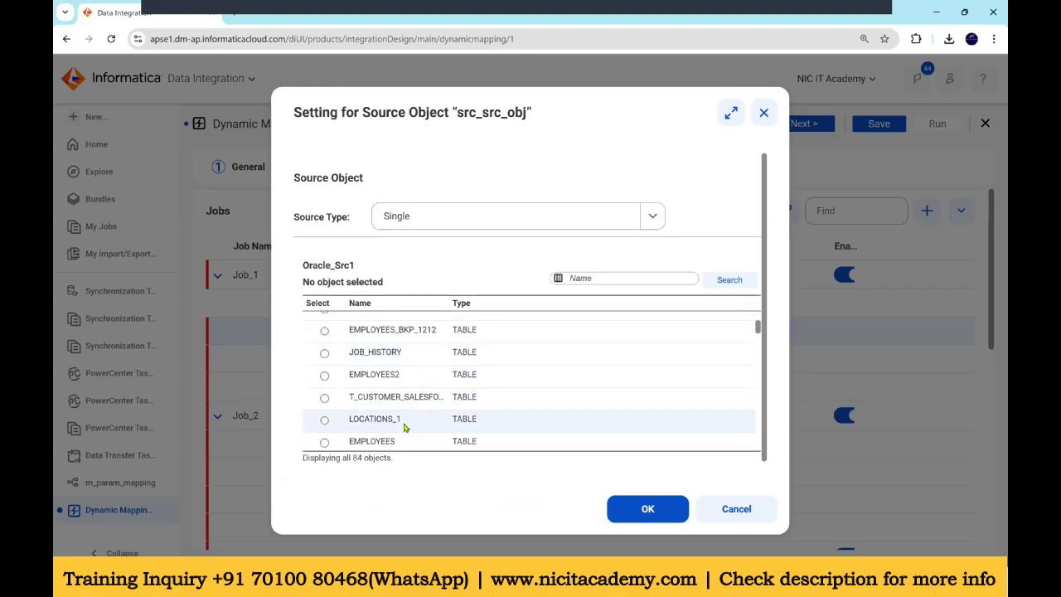
click(413, 441)
click(632, 509)
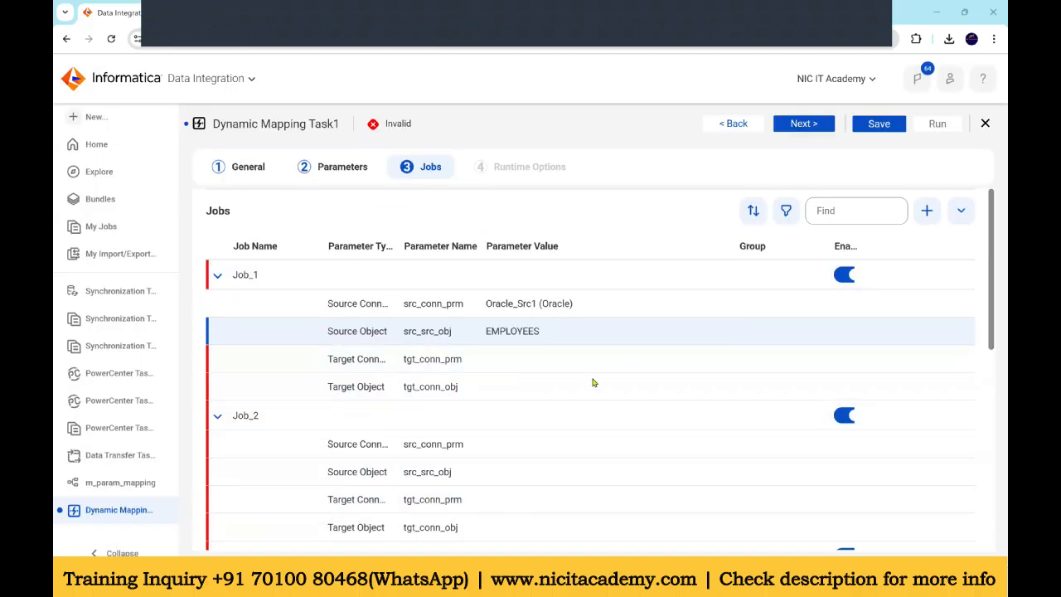
Step: Set Job_1's target connection parameter value to Oracle_Tgt1
click(519, 361)
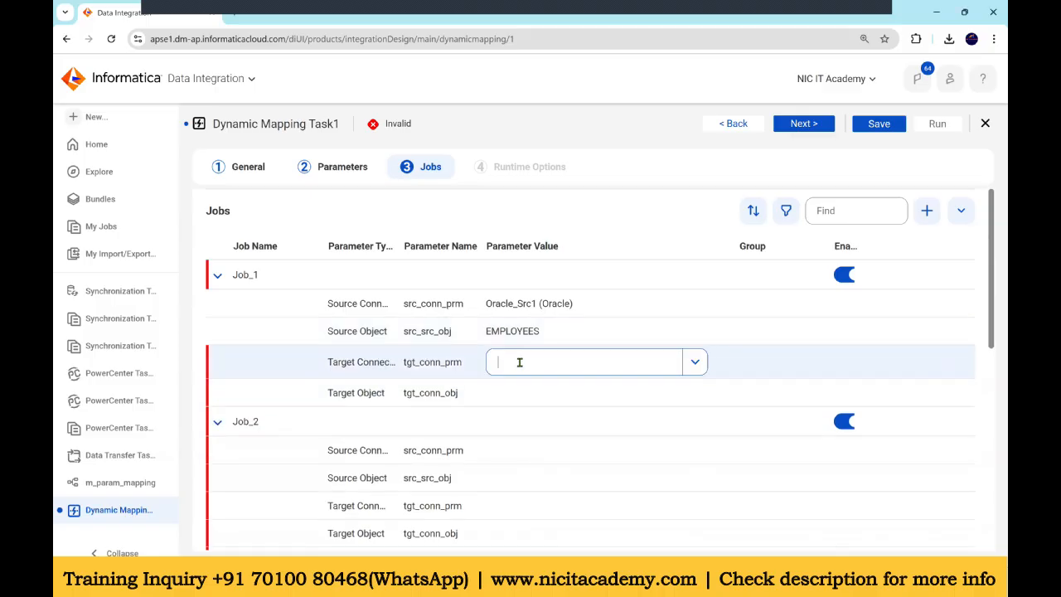
click(693, 362)
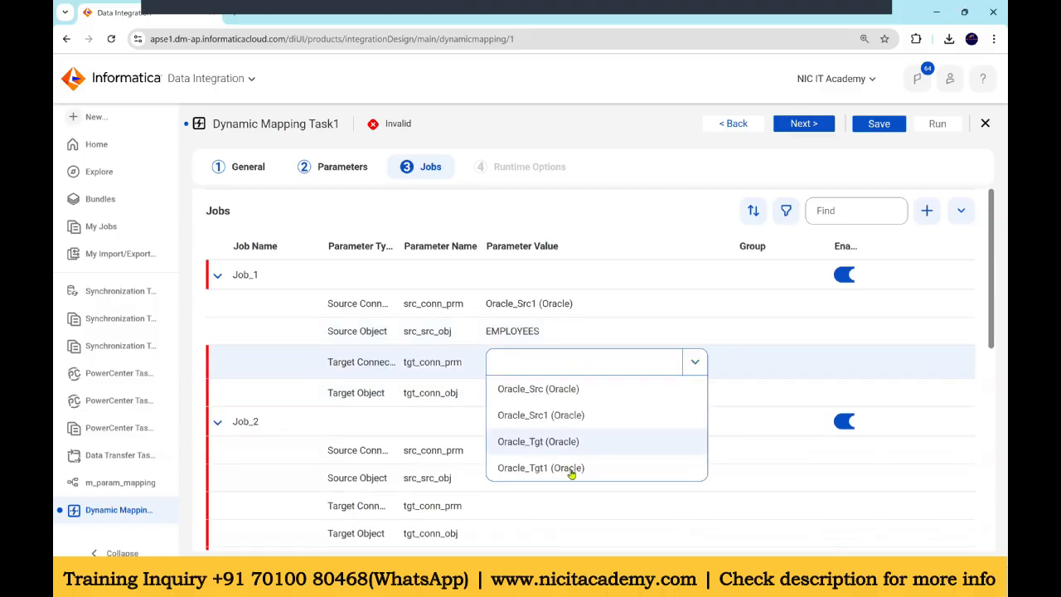
click(572, 466)
Step: Set Job_1's target object parameter to the T_EMPLOYEES table
click(572, 393)
click(710, 388)
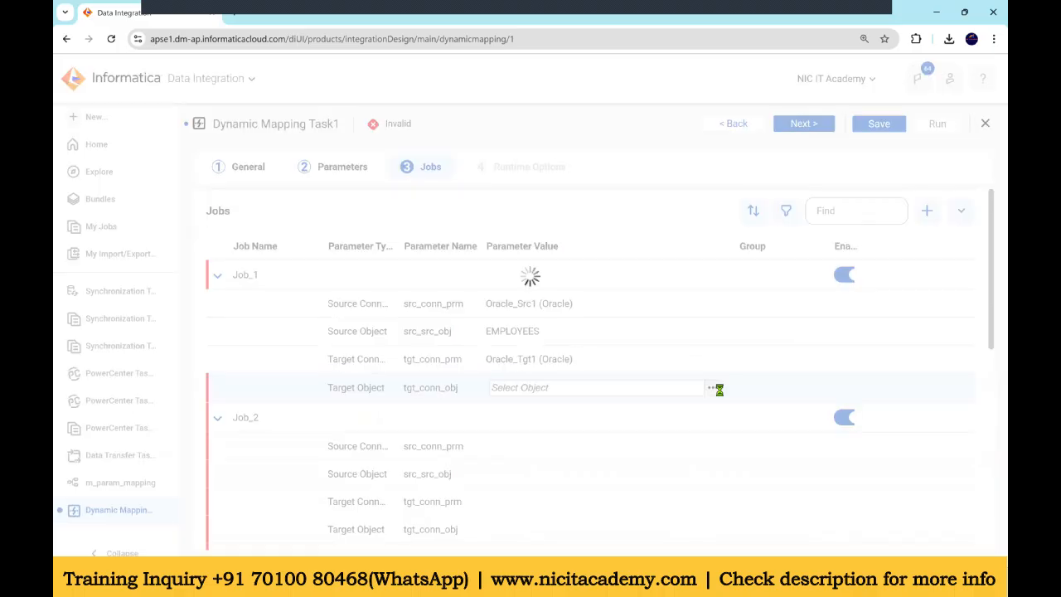
scroll(469, 289, down, 1)
click(465, 258)
click(695, 429)
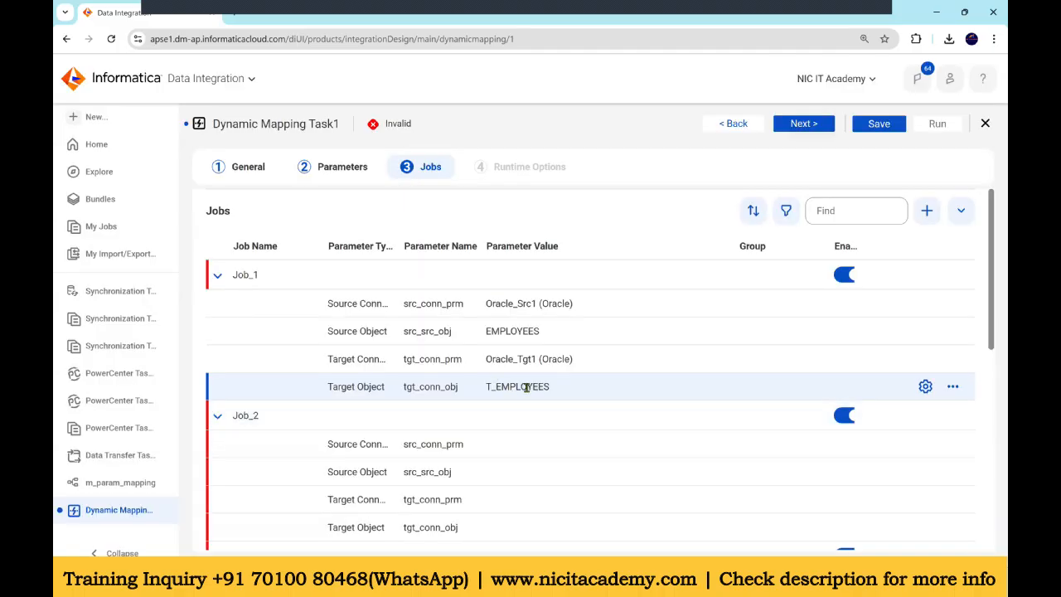
click(954, 388)
Step: Review the operation settings of Job_1's target object and close the settings
click(926, 387)
click(749, 260)
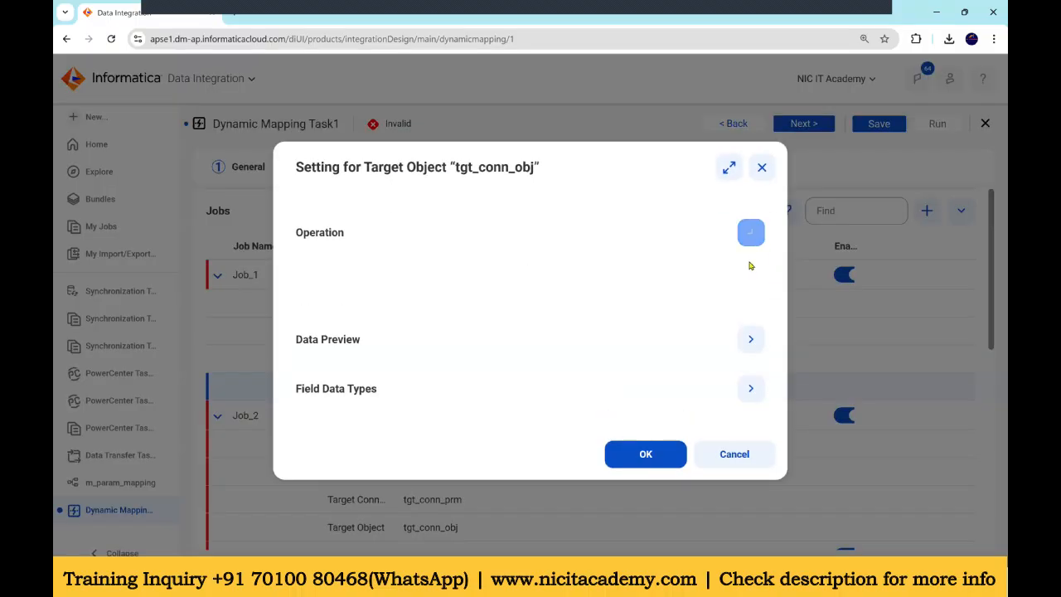
click(301, 262)
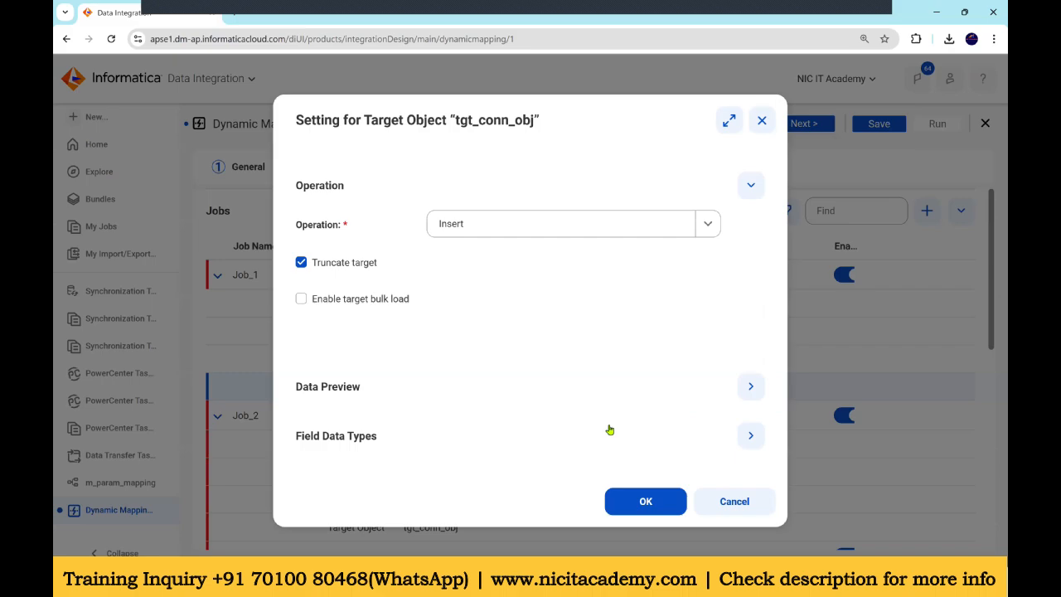
click(645, 497)
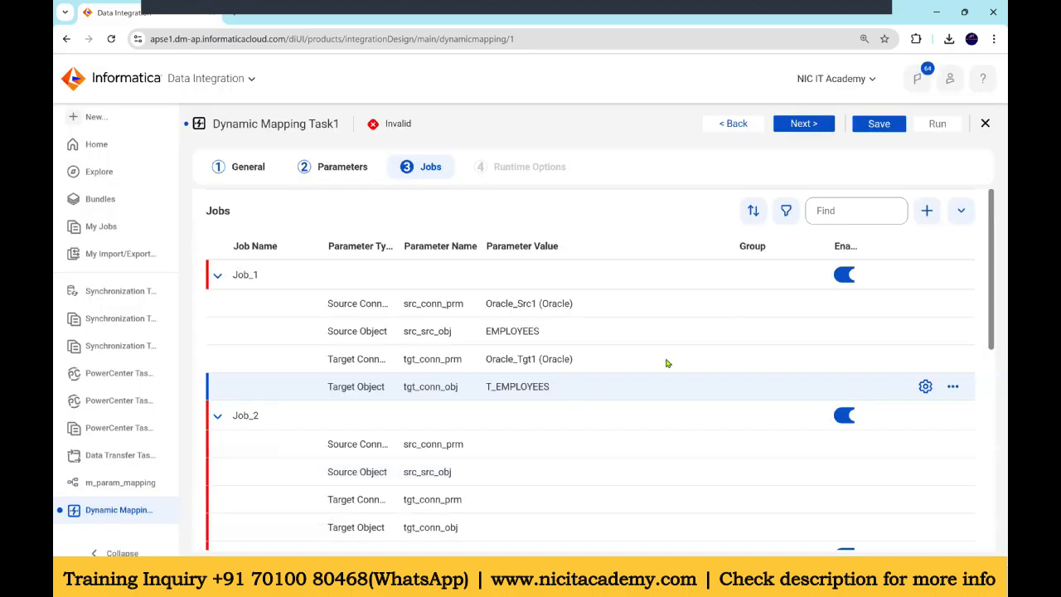
Step: Delete Job_4 from the jobs list
scroll(280, 372, down, 3)
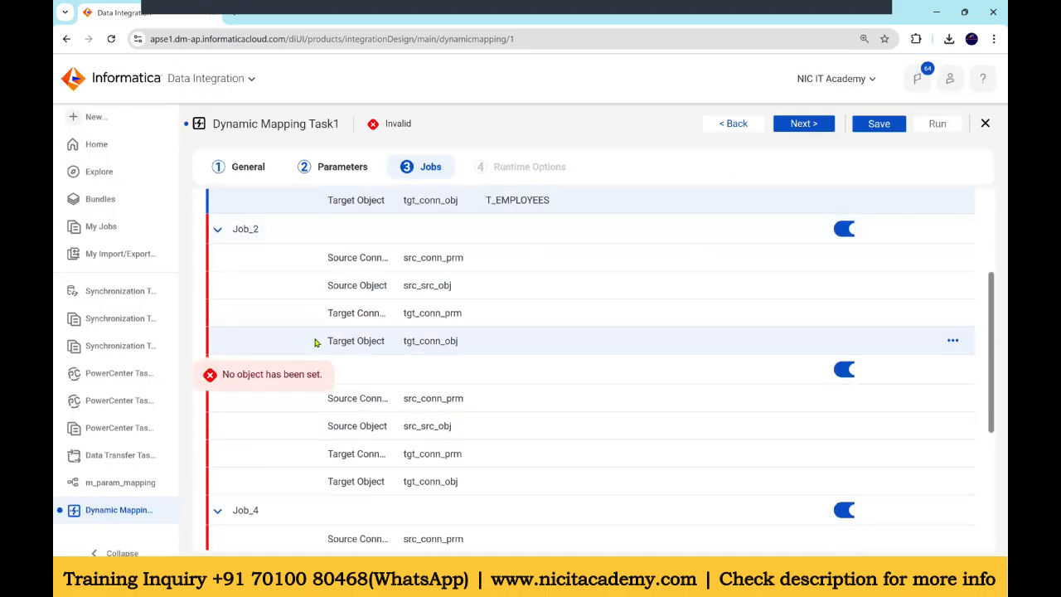
scroll(315, 342, down, 2)
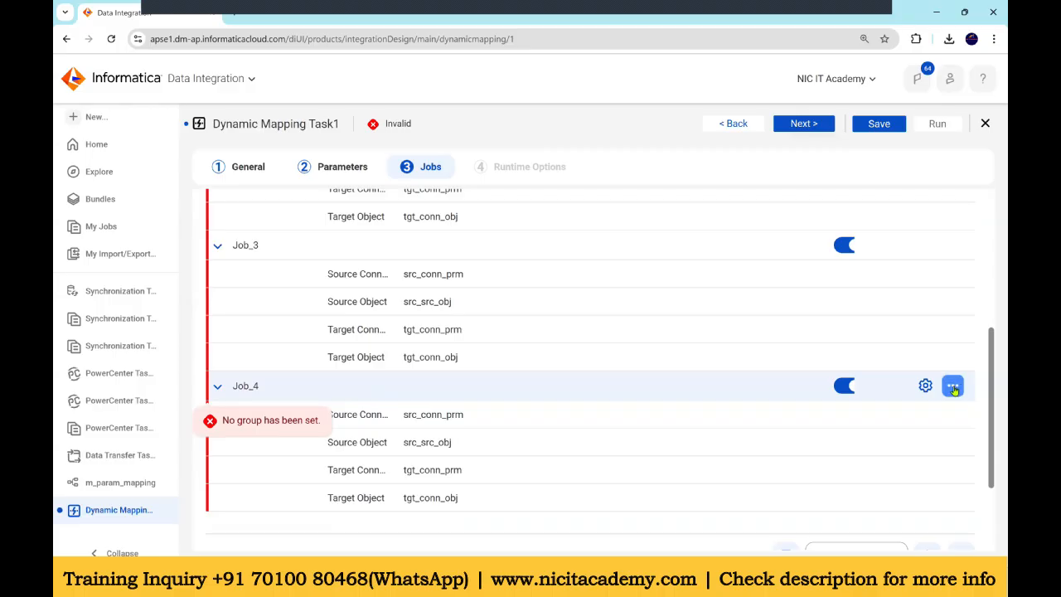
click(953, 388)
click(956, 455)
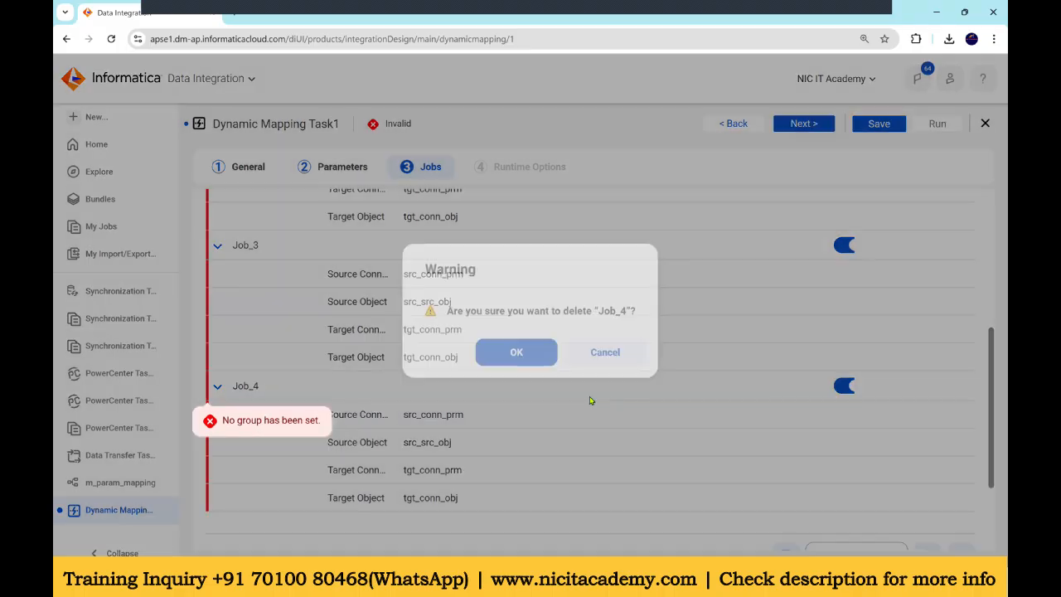
click(517, 353)
Step: Set Job_2's source connection parameter value to Oracle_Src1
scroll(534, 263, up, 2)
click(534, 264)
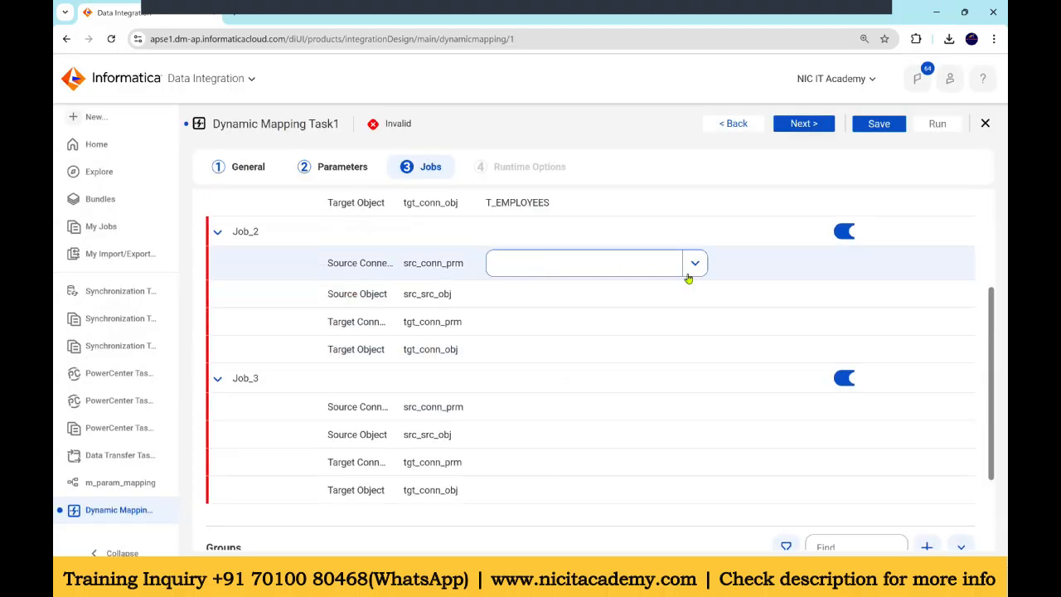
click(688, 279)
click(585, 317)
Step: Set Job_2's source object parameter to the DEPARTMENTS table
click(567, 304)
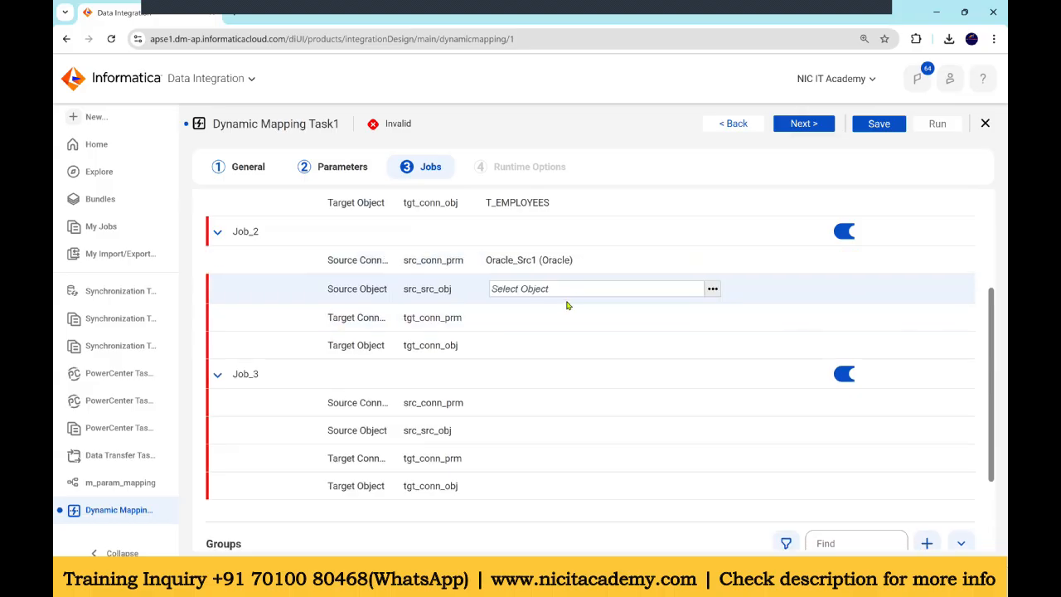
click(714, 290)
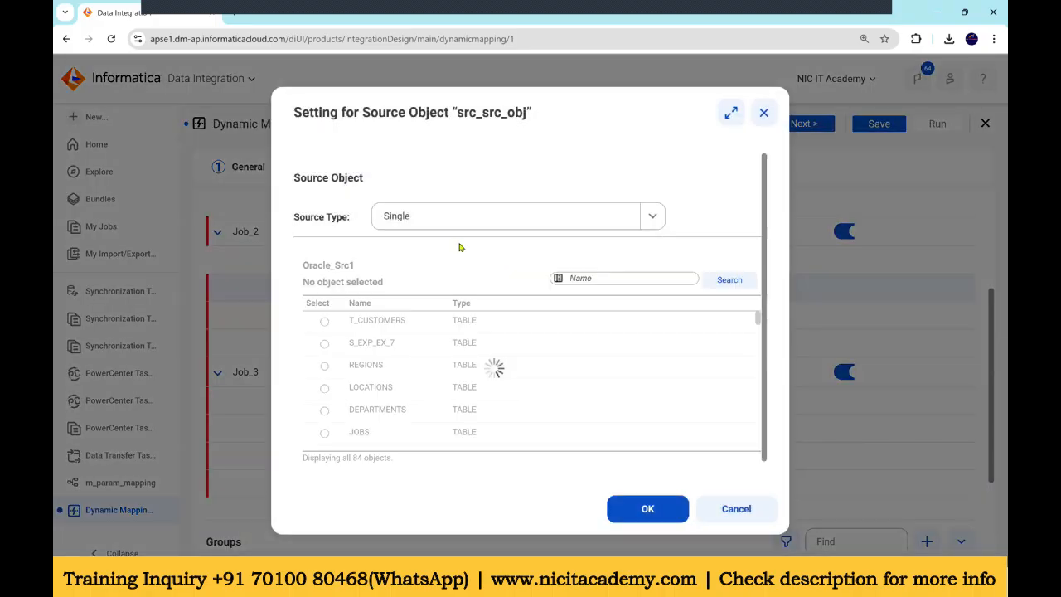
click(324, 409)
click(647, 509)
Step: Set Job_2's target connection parameter value to Oracle_Tgt
click(532, 316)
click(680, 325)
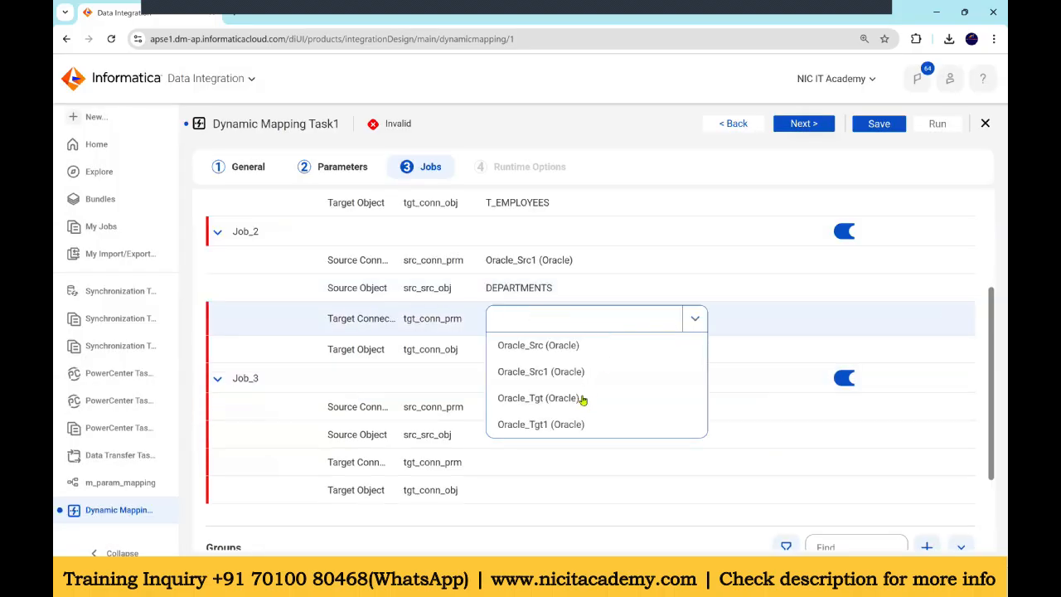
click(583, 399)
Step: Set Job_2's target object parameter to the T_DEPARTMENTS table
click(548, 352)
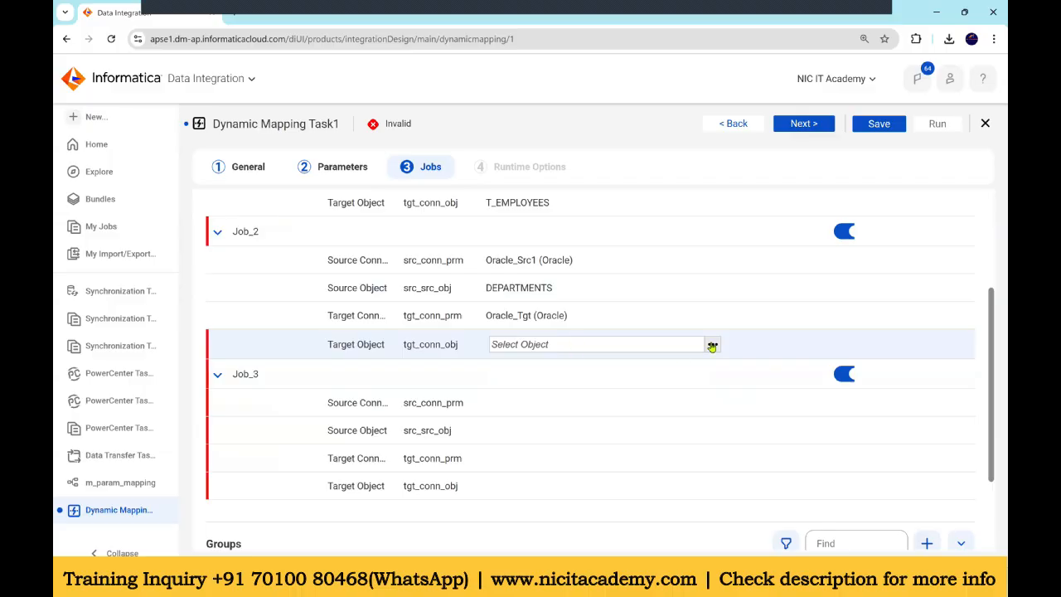
click(712, 345)
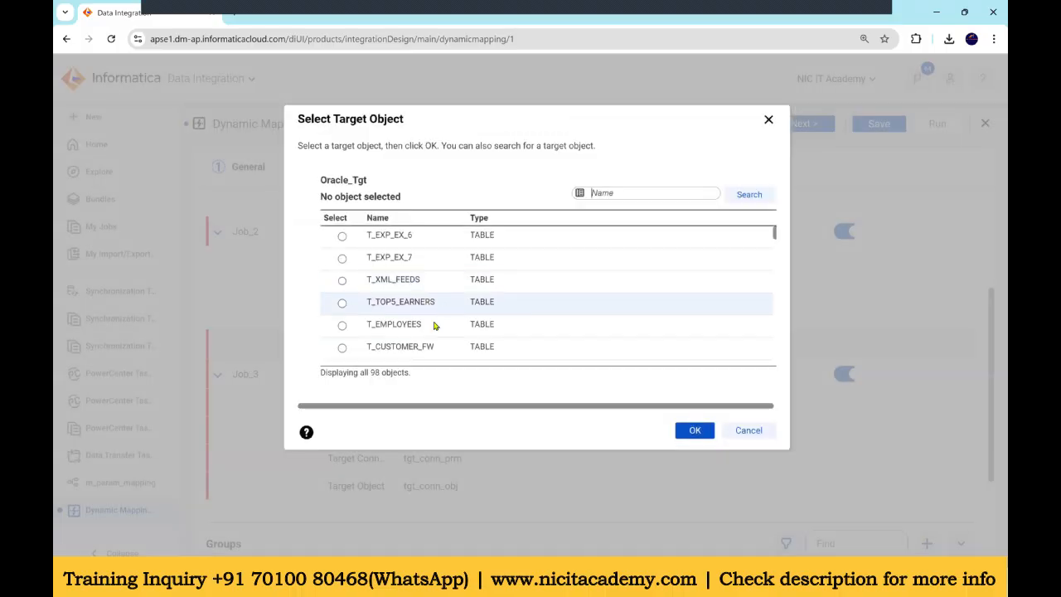
scroll(434, 325, down, 5)
double_click(433, 265)
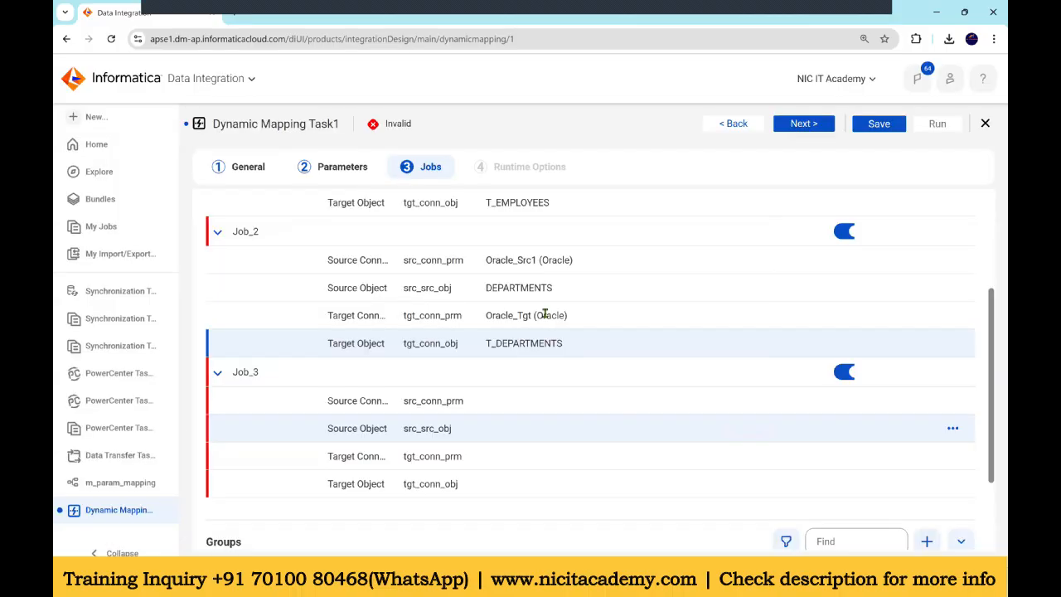
Step: Try to assign Job_1 to a group by entering G in its group field
scroll(821, 259, up, 3)
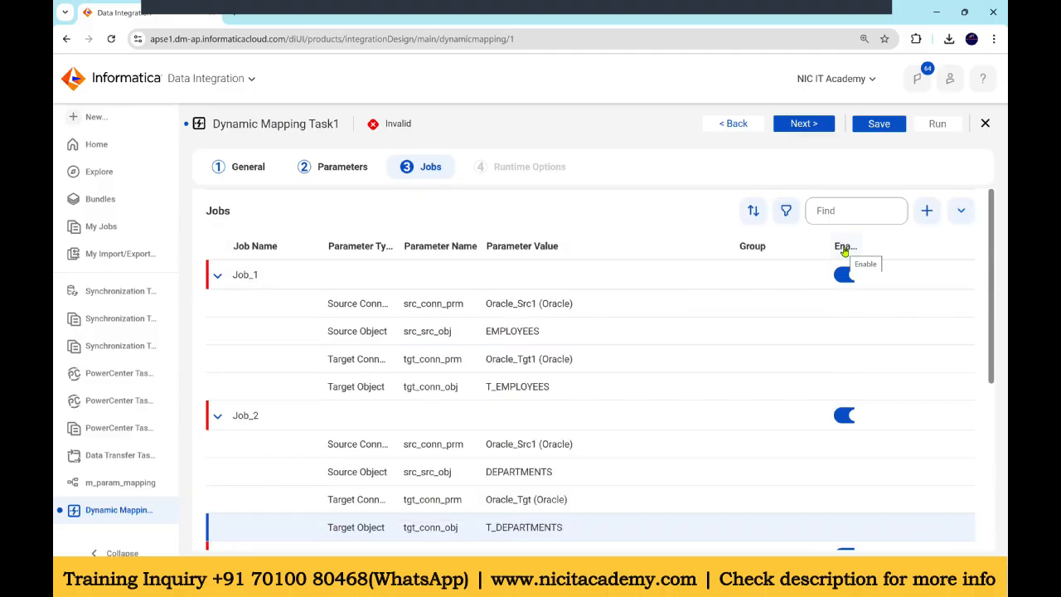
click(753, 272)
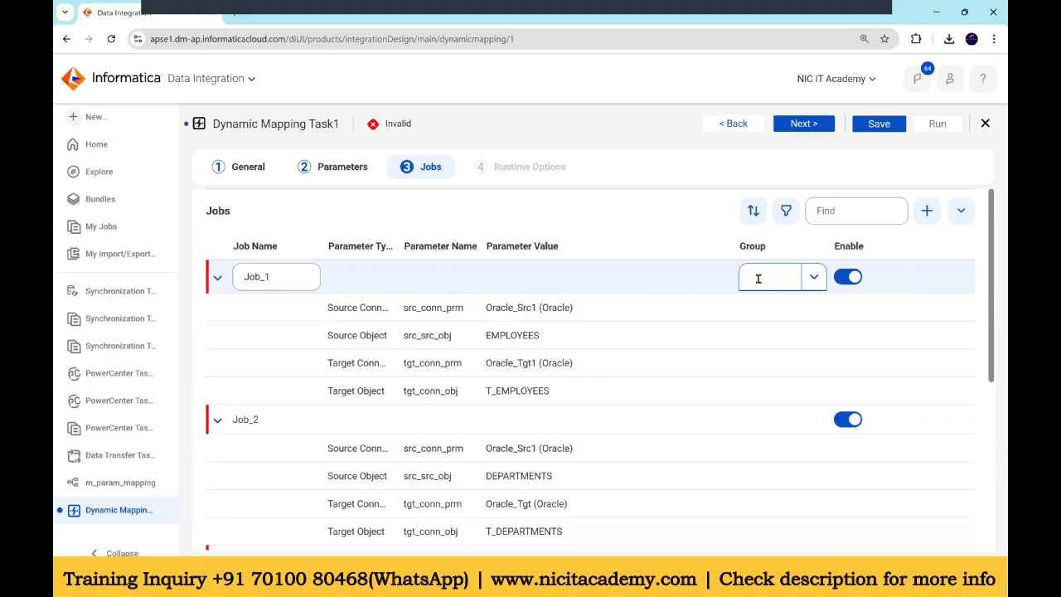
click(762, 274)
text(G)
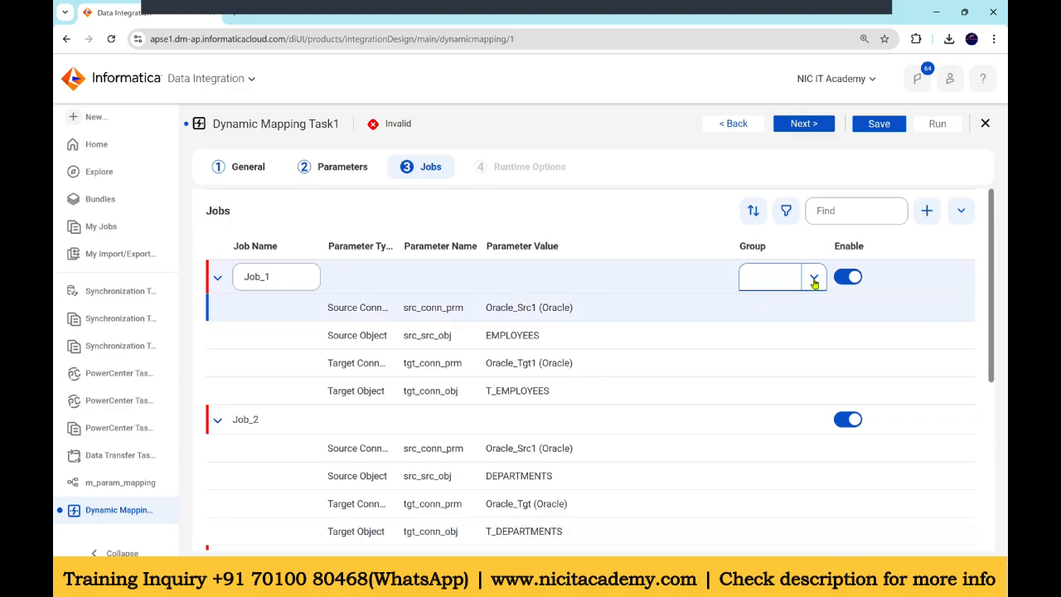
click(829, 304)
scroll(644, 338, down, 4)
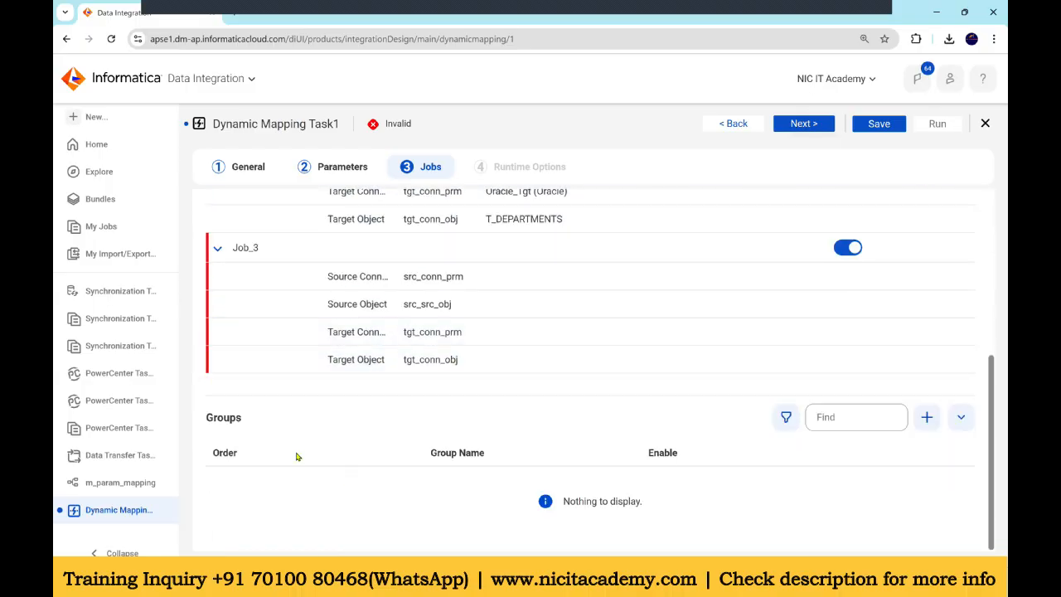
Step: Set Job_3's source connection parameter value to Oracle_Src1
scroll(654, 315, up, 1)
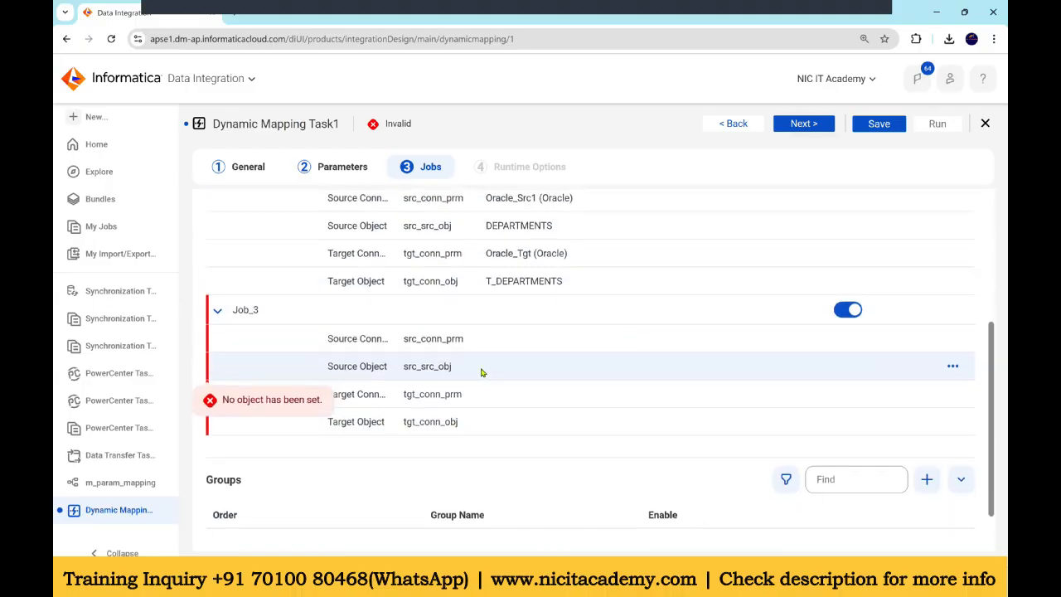
click(531, 340)
click(694, 342)
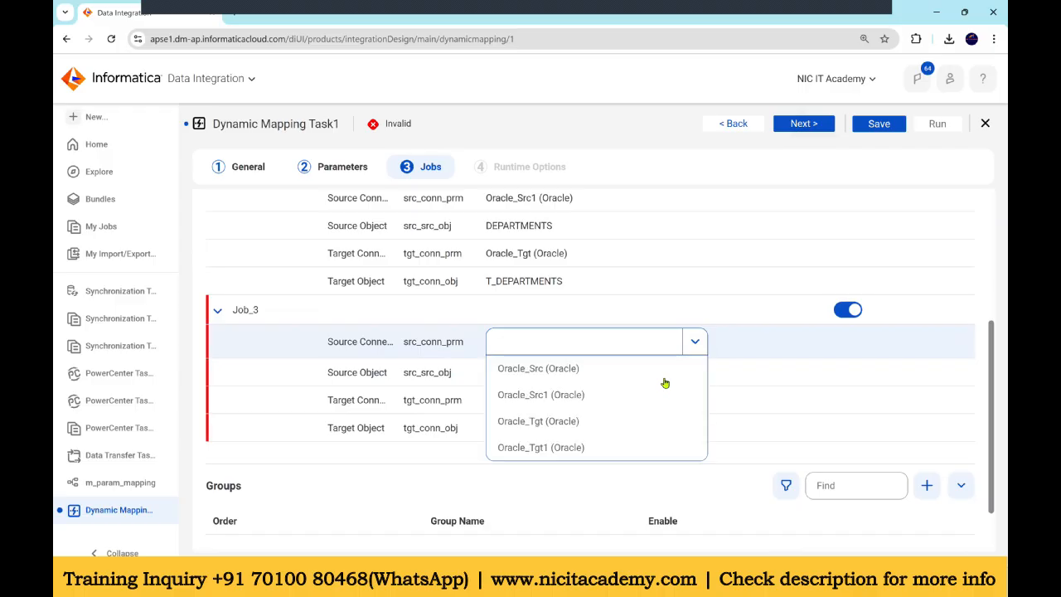
click(577, 400)
Step: Set Job_3's source object parameter to the LOCATIONS table
click(713, 367)
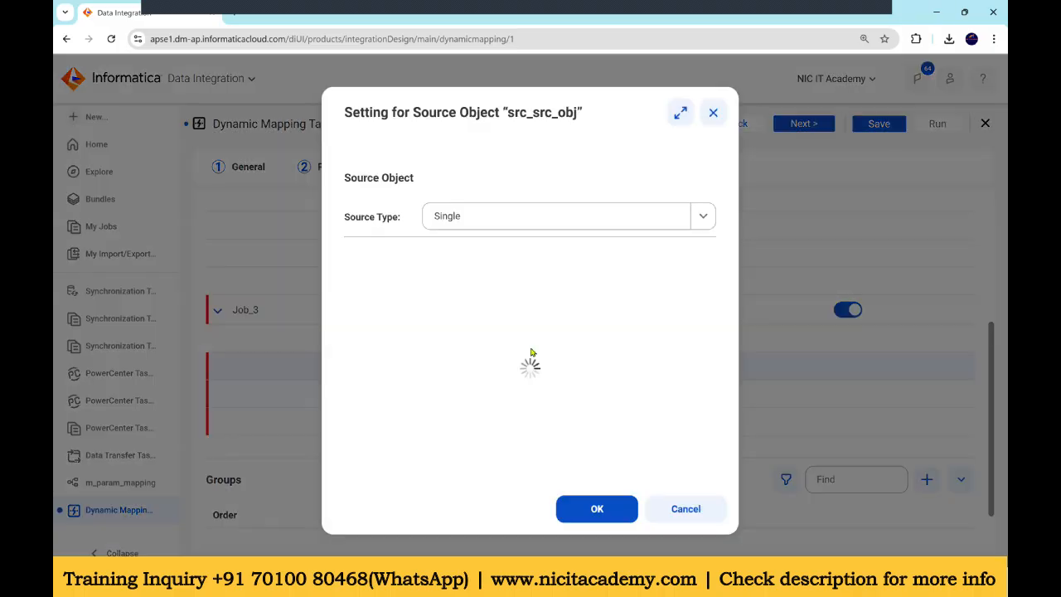
scroll(414, 394, down, 3)
scroll(434, 393, down, 2)
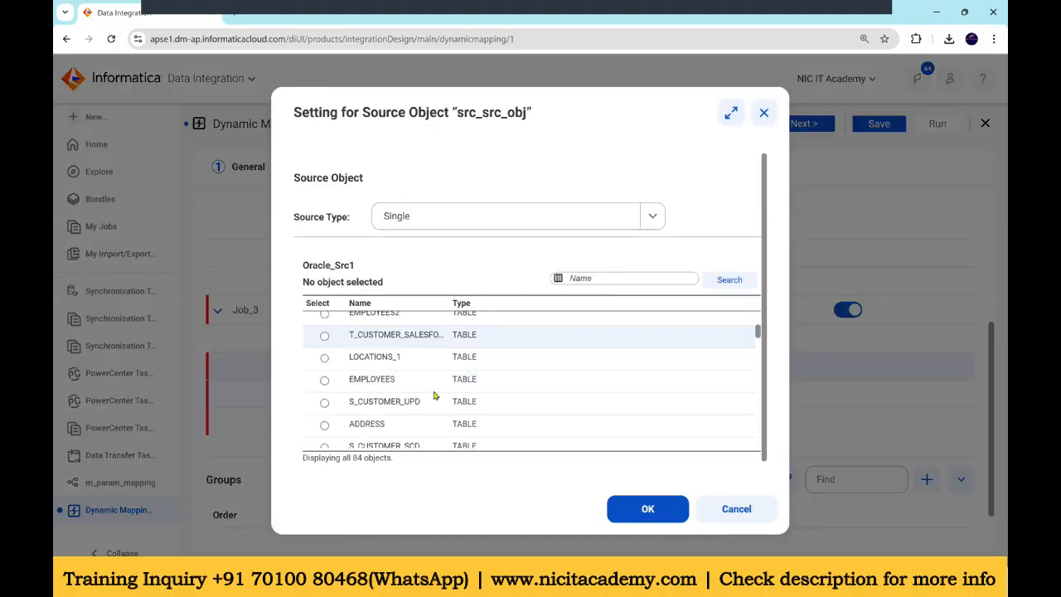
scroll(411, 378, up, 5)
click(415, 387)
click(629, 508)
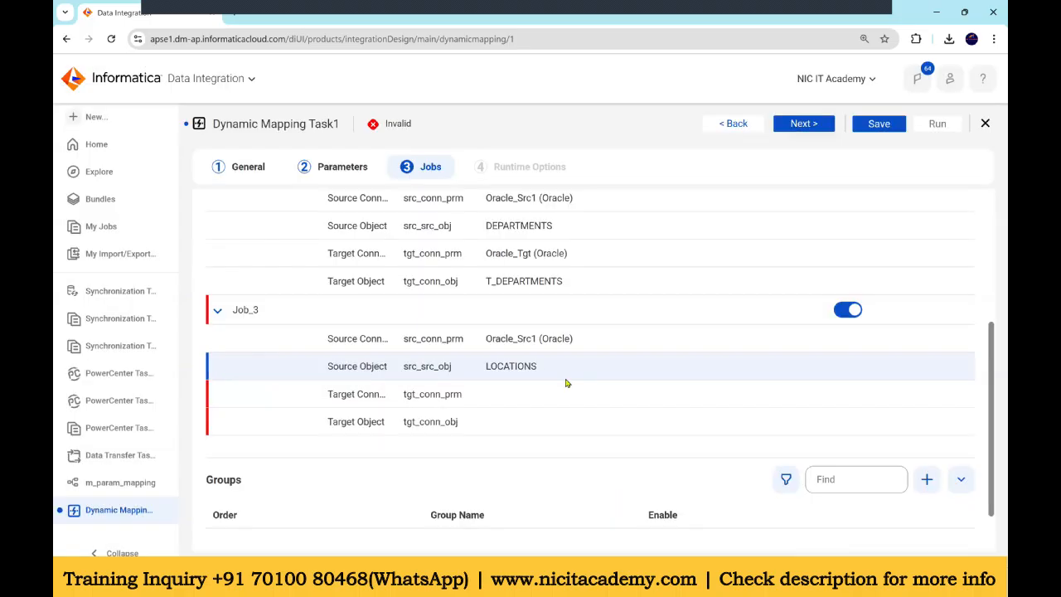
Step: Set Job_3's target connection parameter value to Oracle_Tgt1
click(528, 388)
click(555, 398)
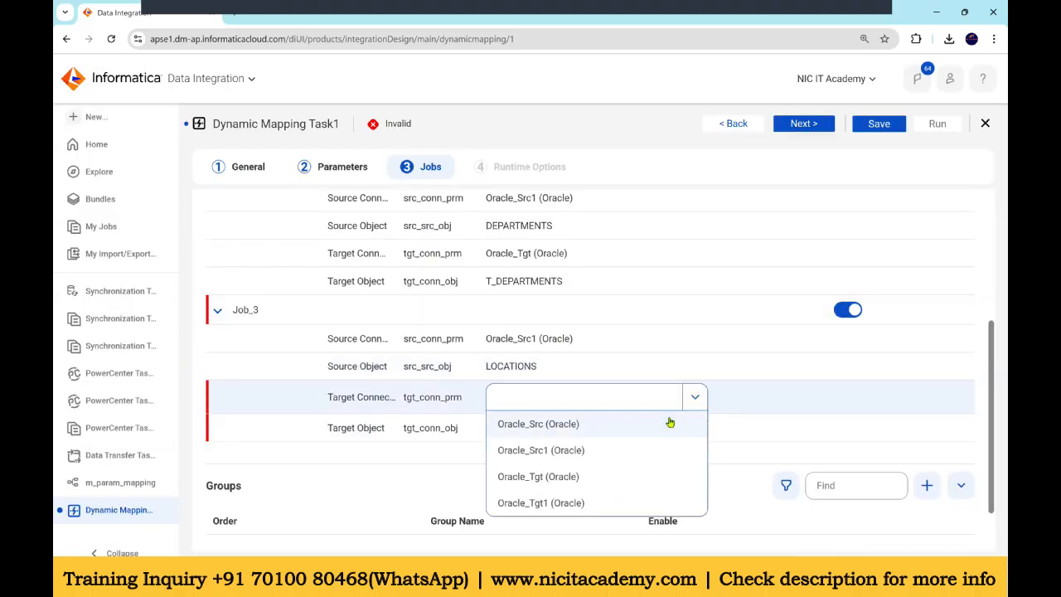
click(579, 500)
Step: Set Job_3's target object parameter to the T_LOCATIONS table
click(572, 428)
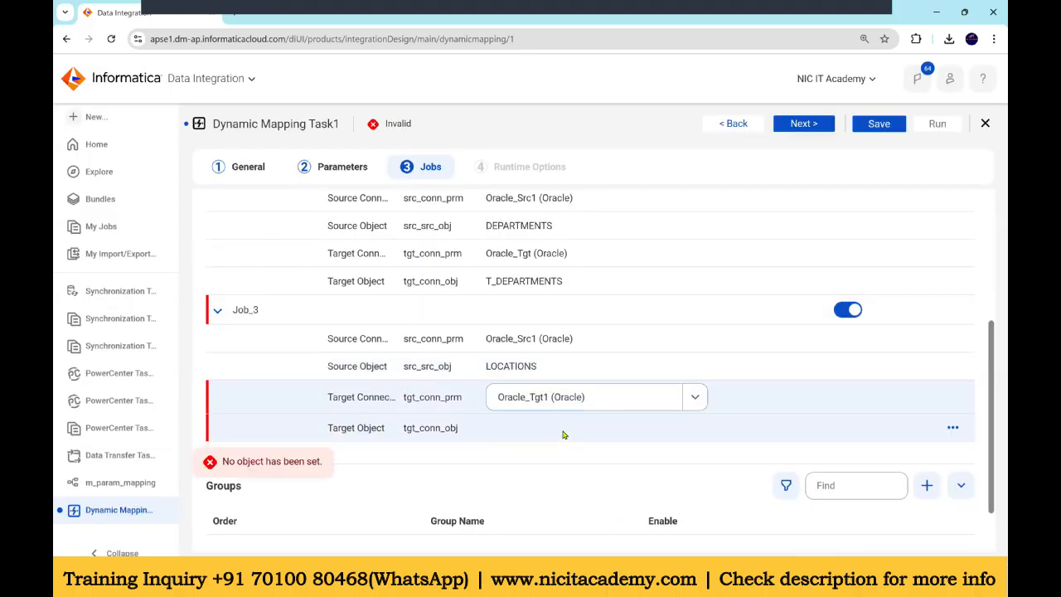
click(690, 422)
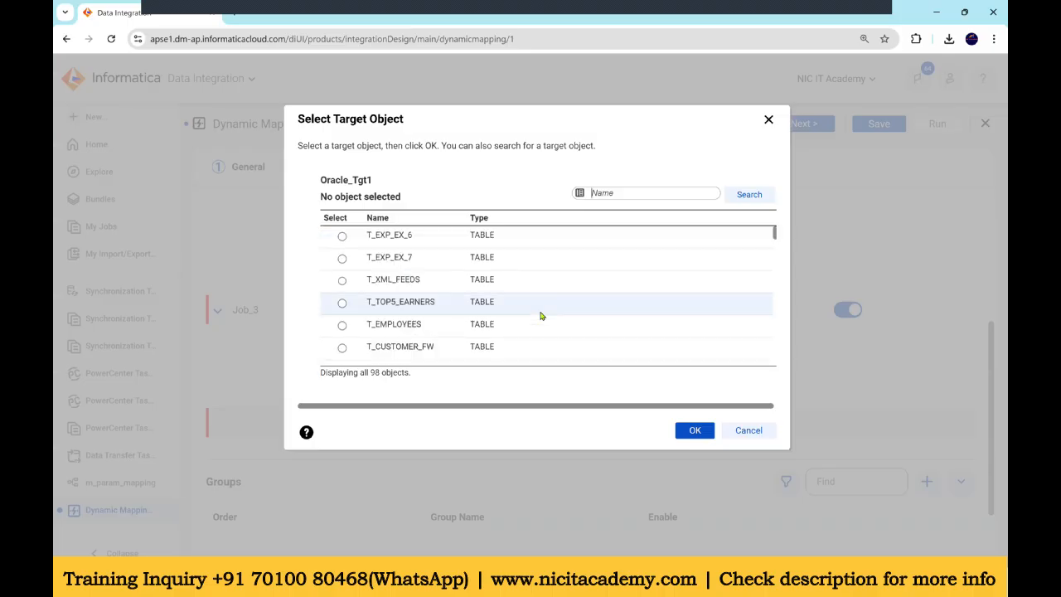
scroll(540, 316, down, 2)
click(541, 295)
click(693, 429)
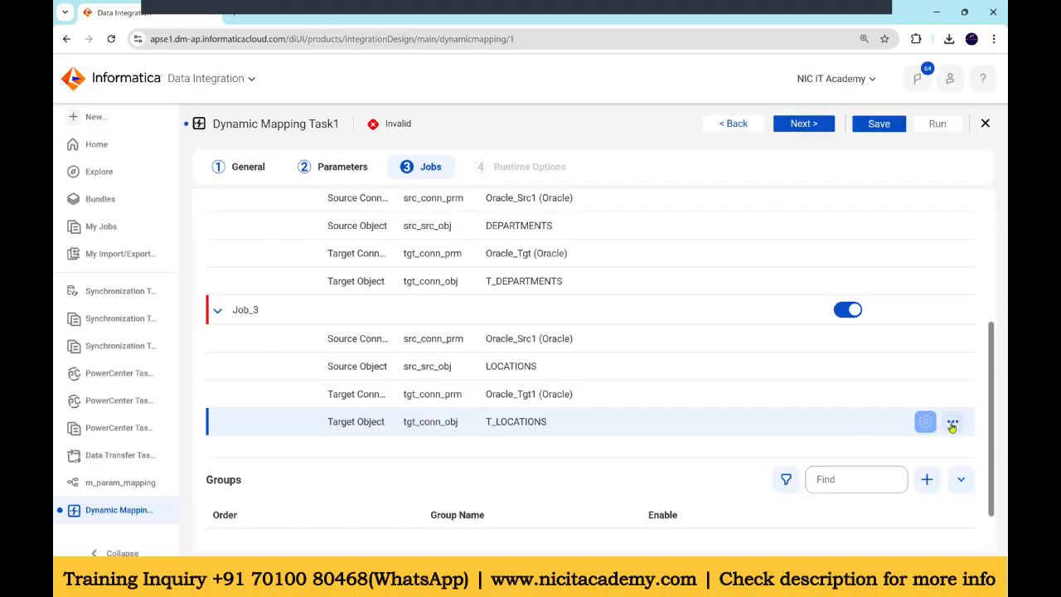
click(953, 423)
scroll(953, 424, up, 2)
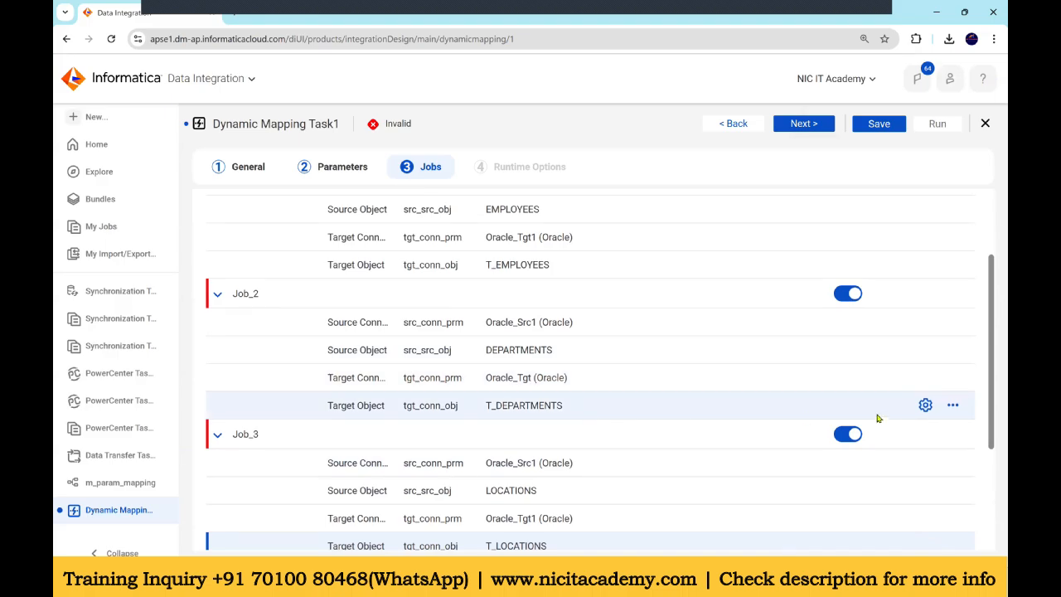
click(926, 405)
key(Escape)
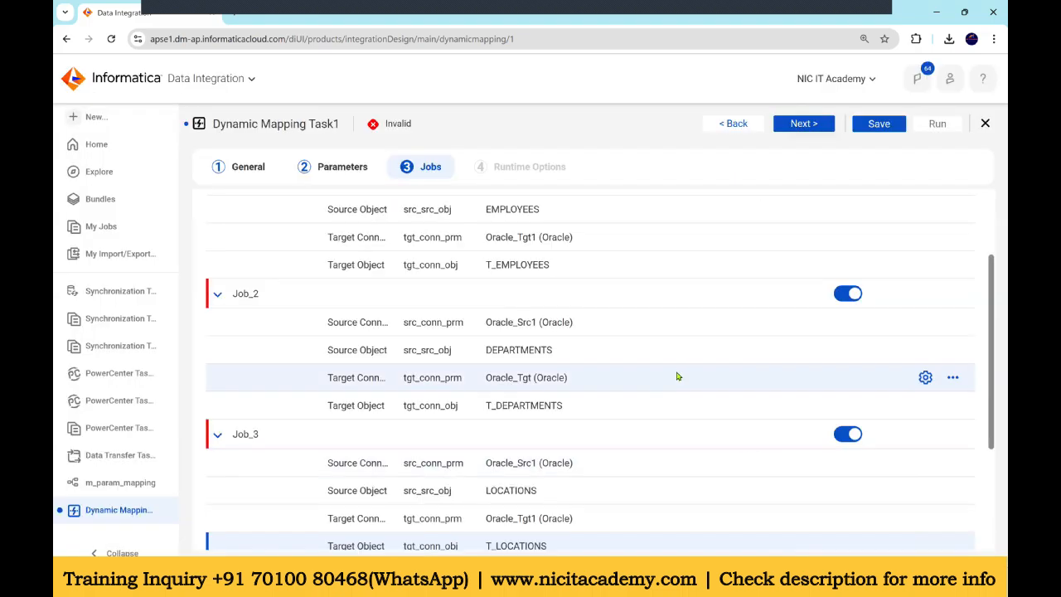
scroll(671, 390, down, 3)
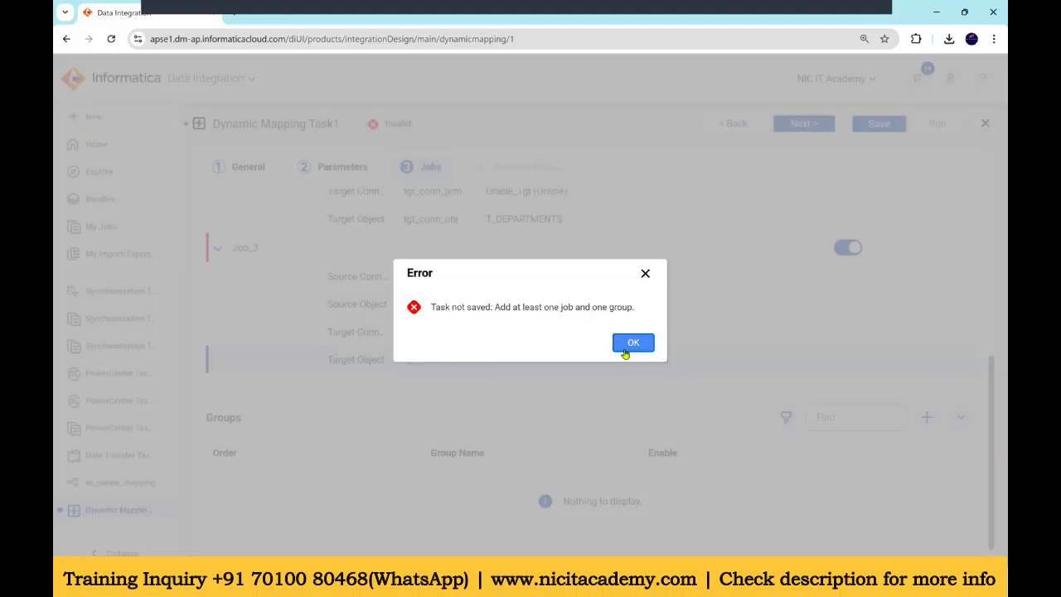
click(633, 343)
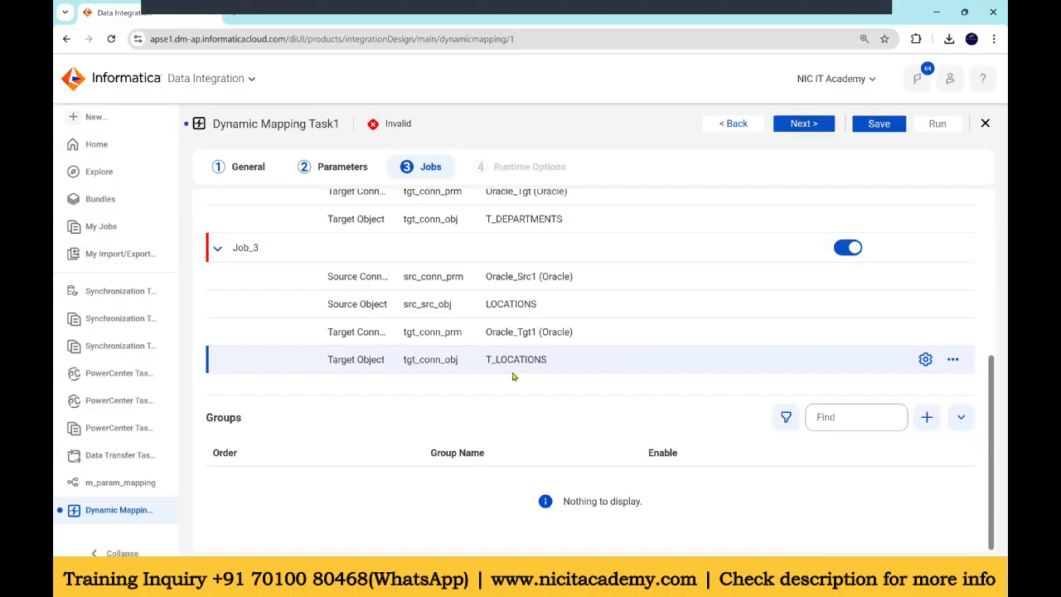
Step: Add a new group to the task's Groups list
scroll(512, 376, up, 4)
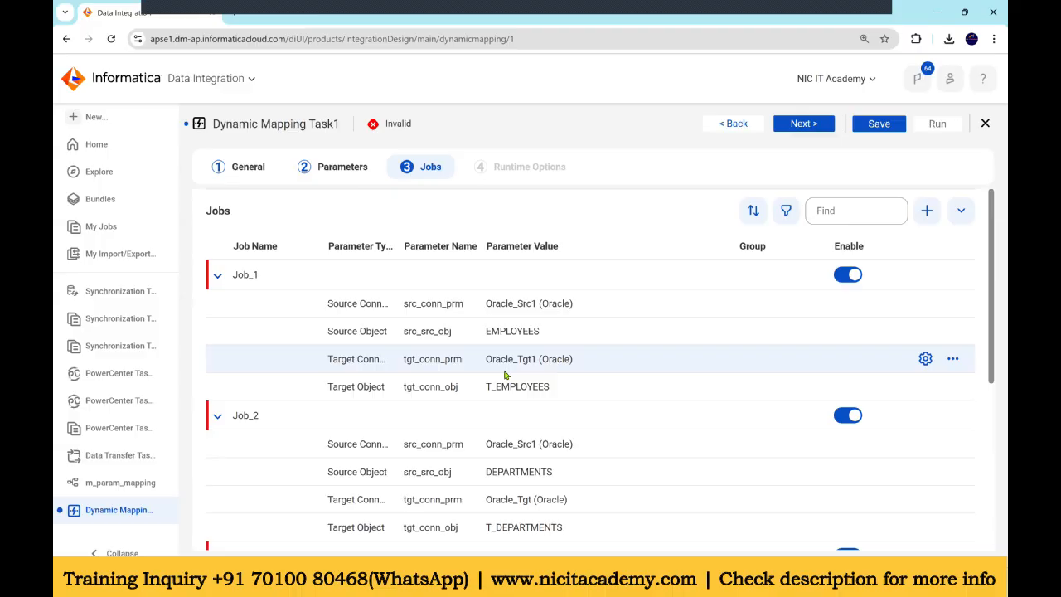
scroll(511, 391, down, 4)
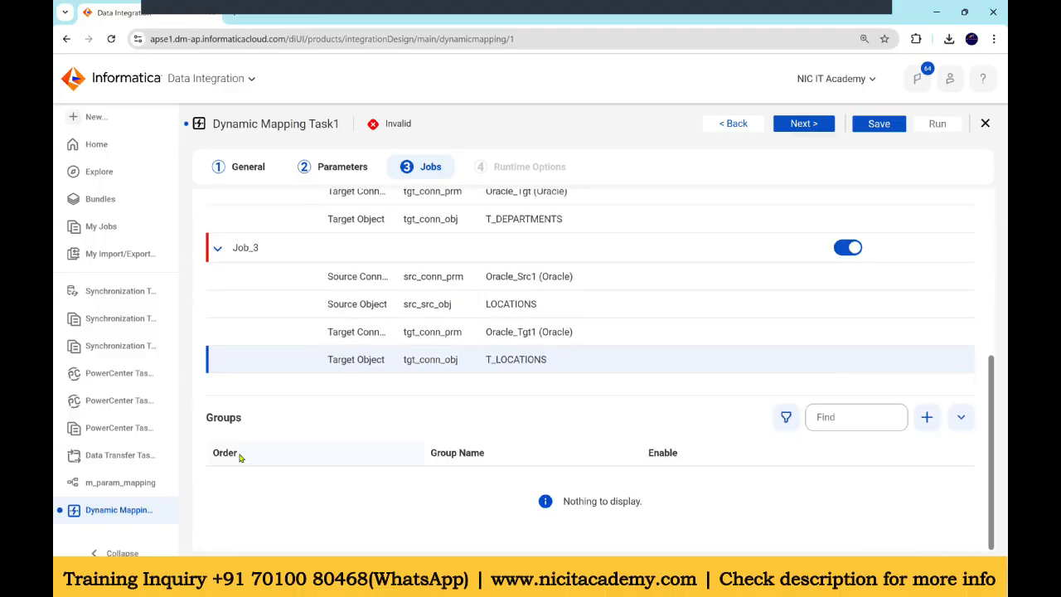
click(927, 418)
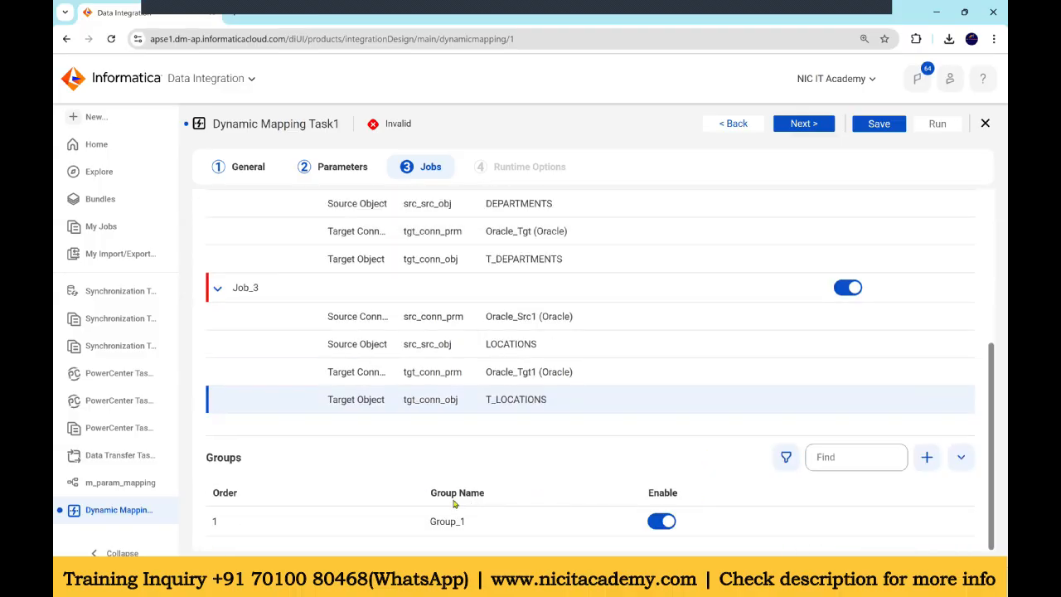
Step: Assign Job_1 to Group_1
scroll(688, 374, up, 5)
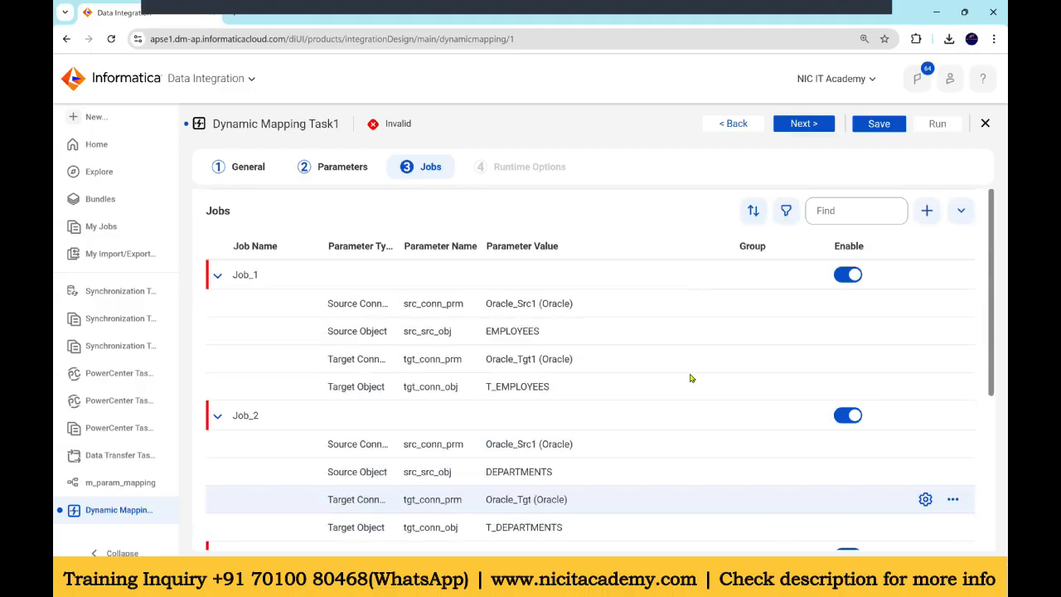
click(757, 277)
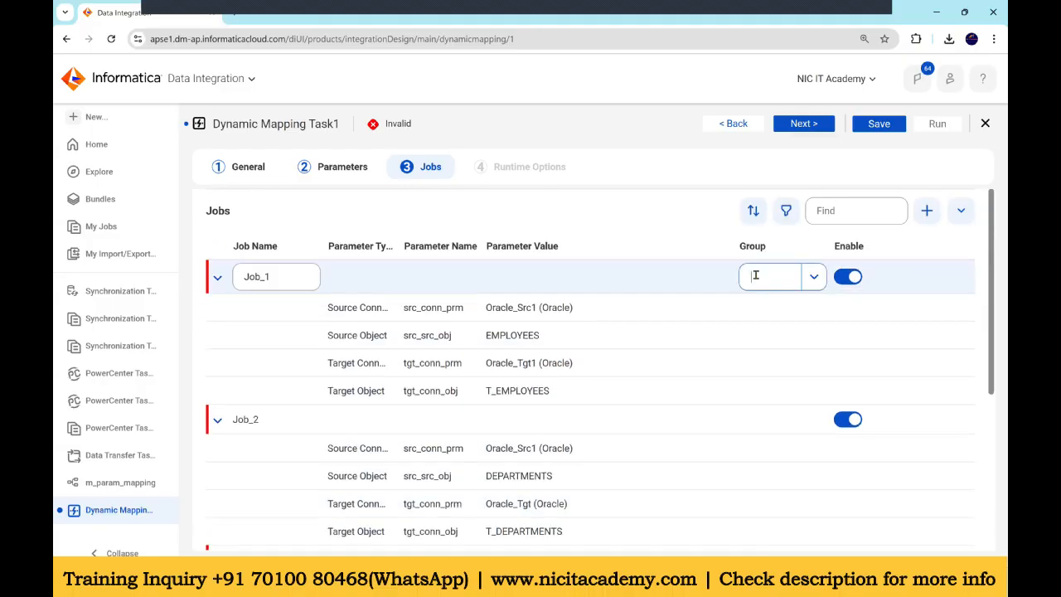
click(813, 280)
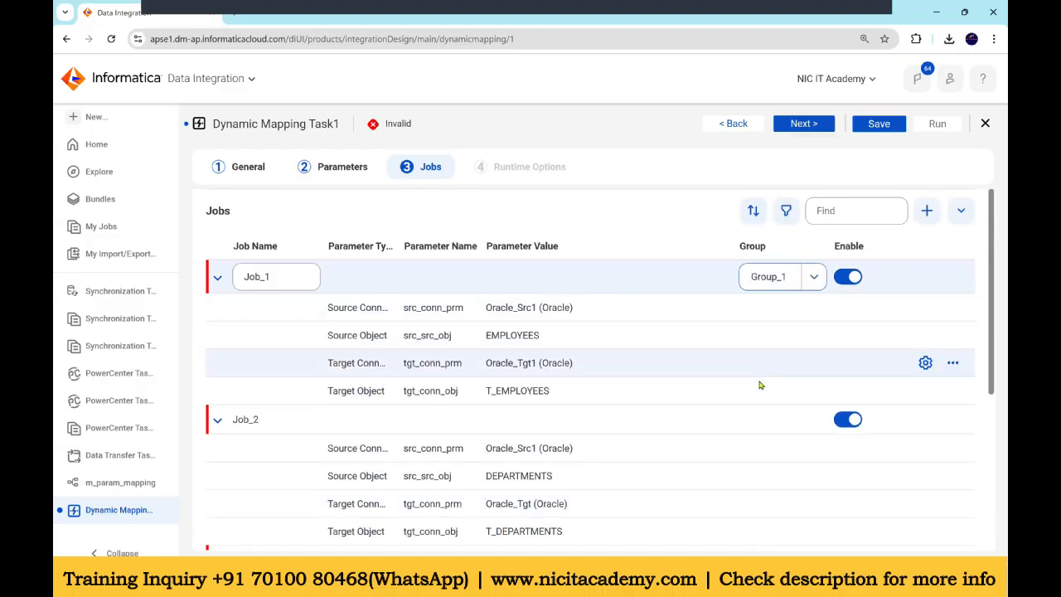
Step: Assign Job_2 and Job_3 to Group_1
scroll(760, 385, down, 2)
click(782, 291)
click(771, 325)
scroll(663, 365, down, 2)
click(595, 316)
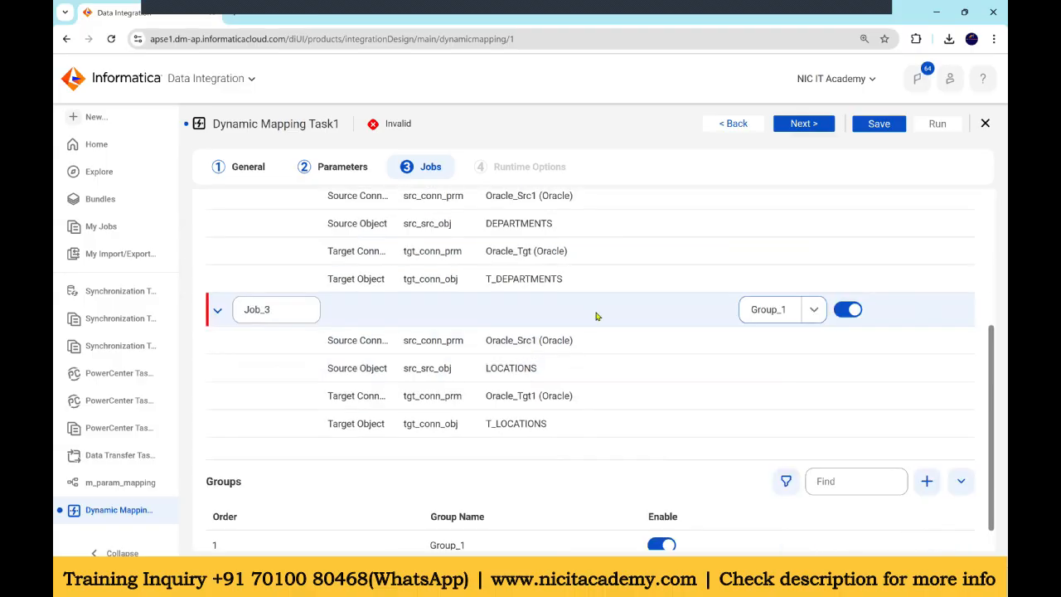
scroll(595, 316, down, 1)
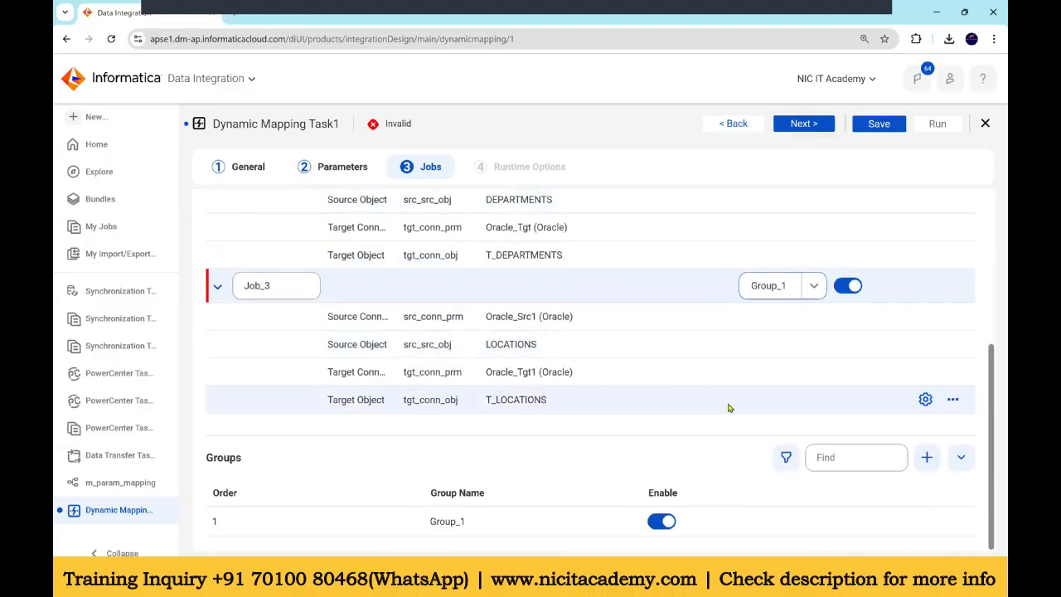
scroll(799, 293, up, 3)
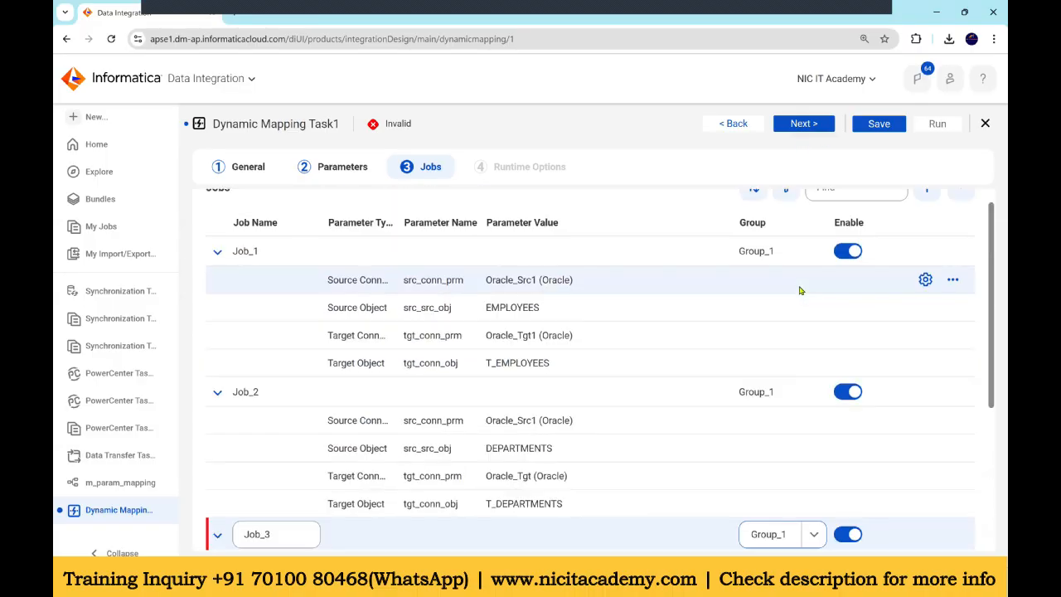
click(674, 169)
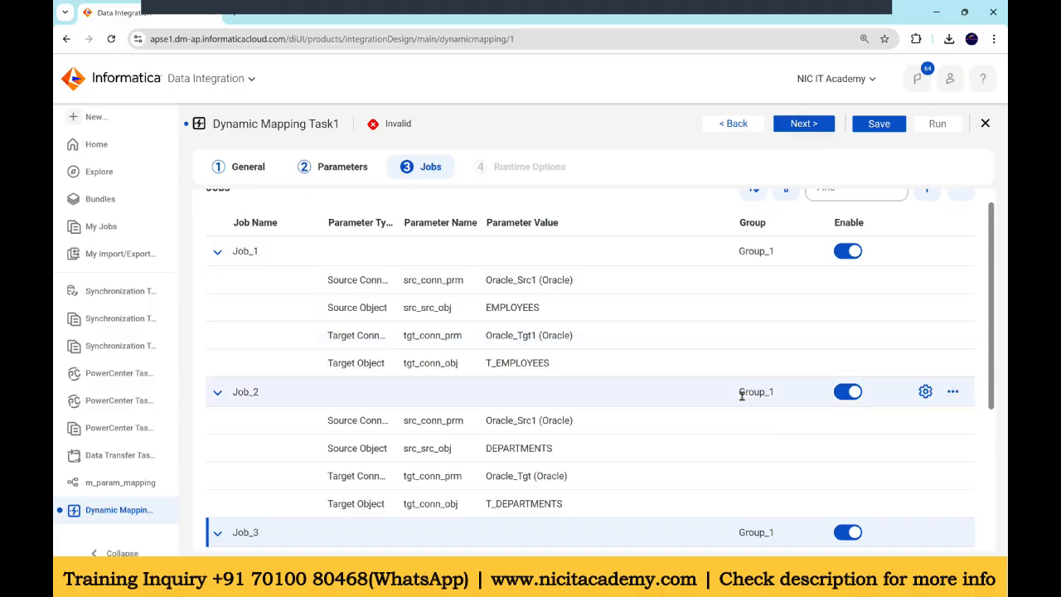
Step: Add a second group to the task's Groups list
scroll(751, 406, down, 3)
scroll(542, 481, down, 1)
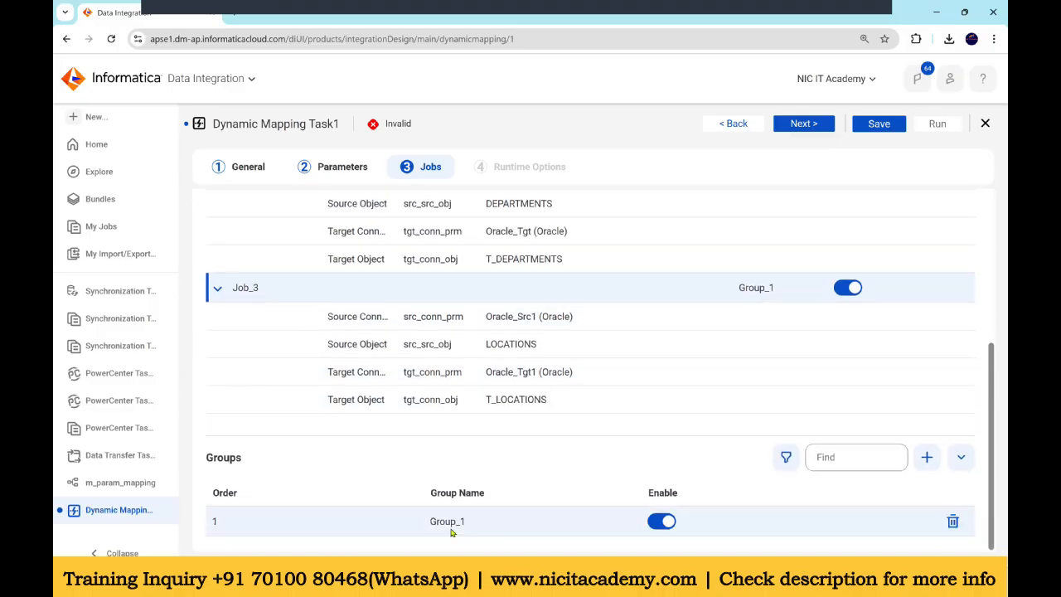
click(926, 457)
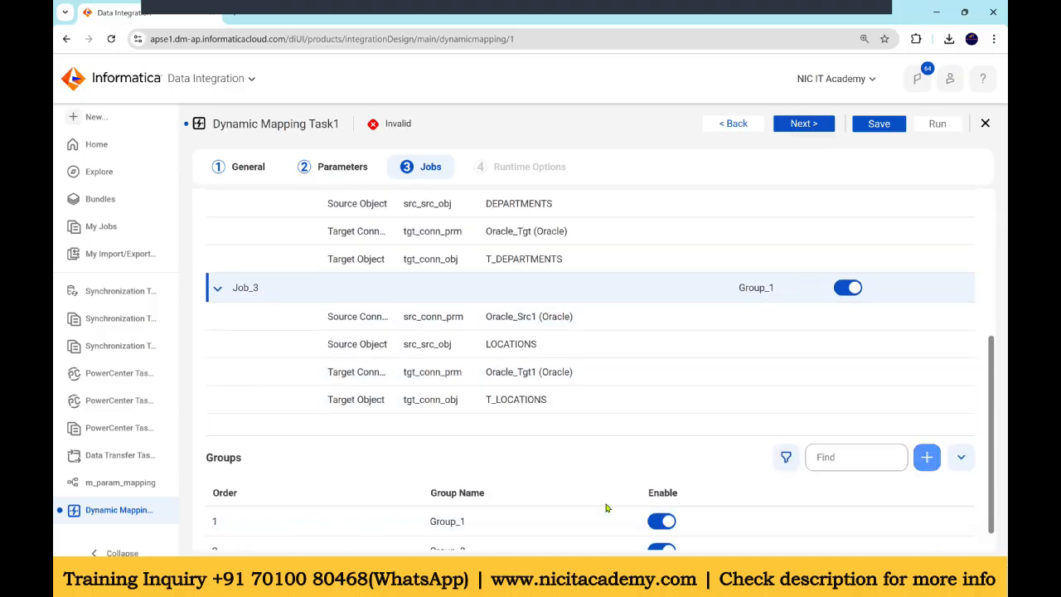
Step: Move Job_3 into Group_2
click(768, 259)
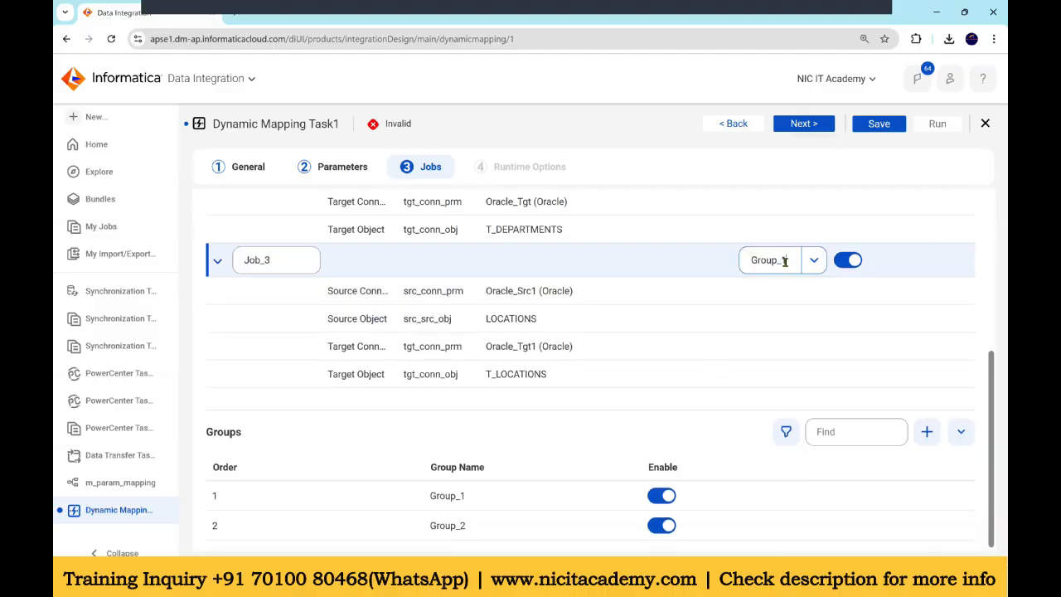
click(811, 262)
click(779, 308)
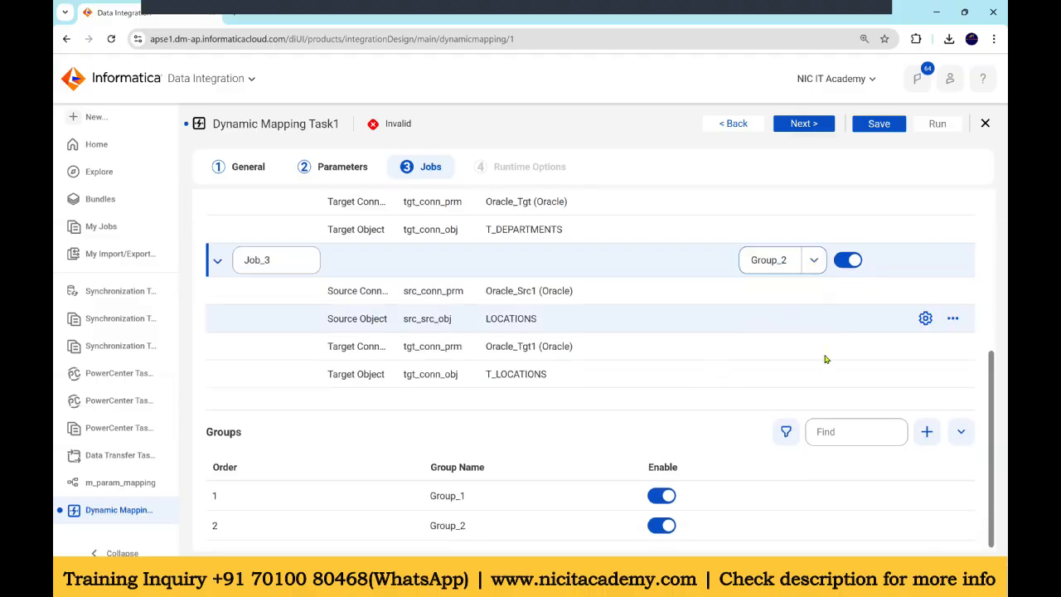
click(648, 429)
Step: Advance to the Runtime Options page and save the dynamic mapping task
scroll(757, 331, up, 3)
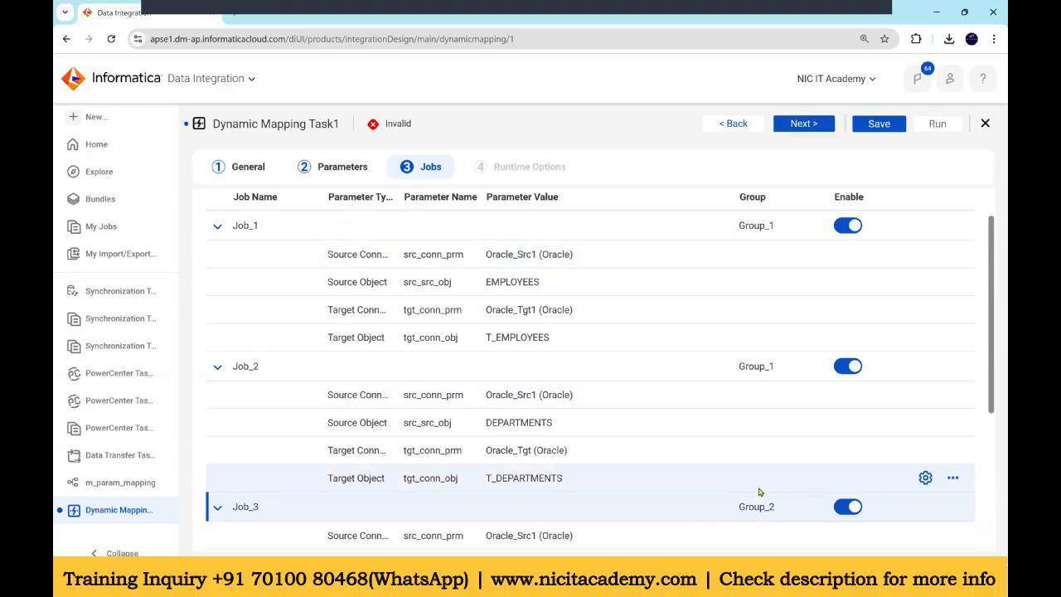
click(804, 126)
click(879, 124)
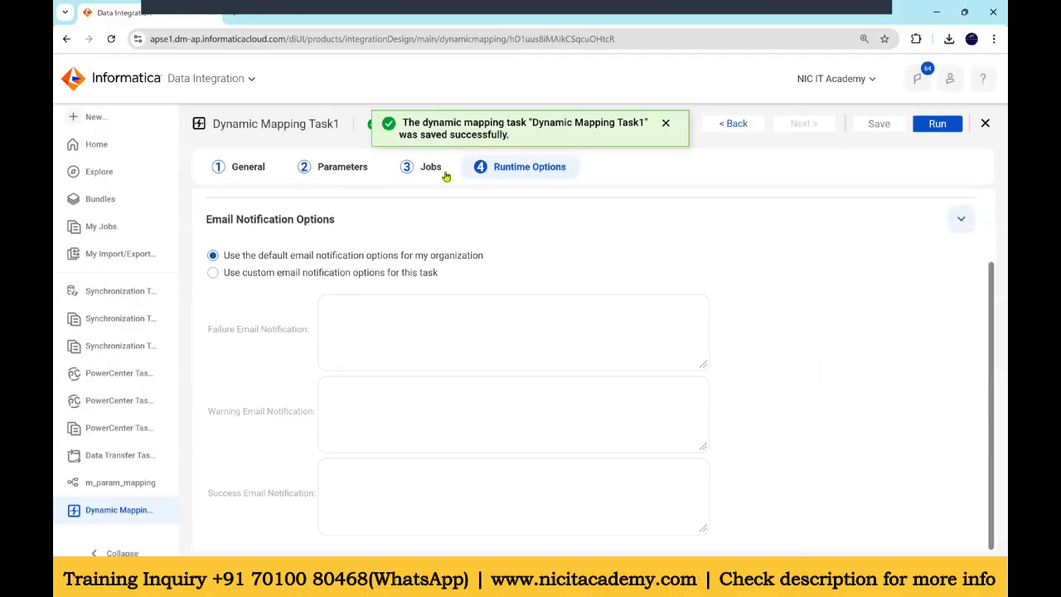
Step: Run the dynamic mapping task and open its entry in My Jobs
click(926, 128)
click(611, 123)
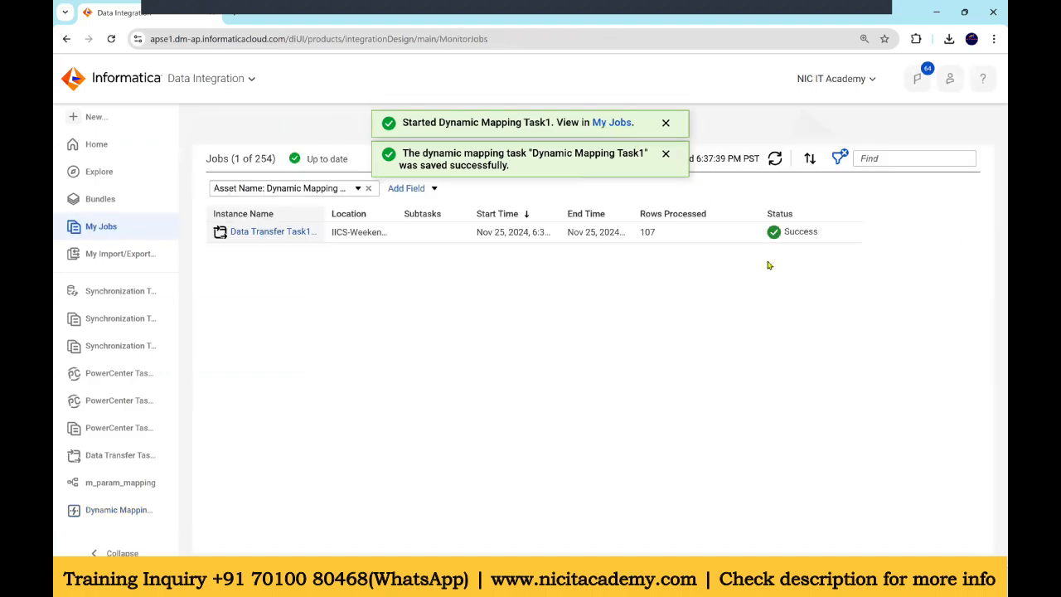
Step: Open the task run's job details and refresh them to monitor each job's status
click(775, 158)
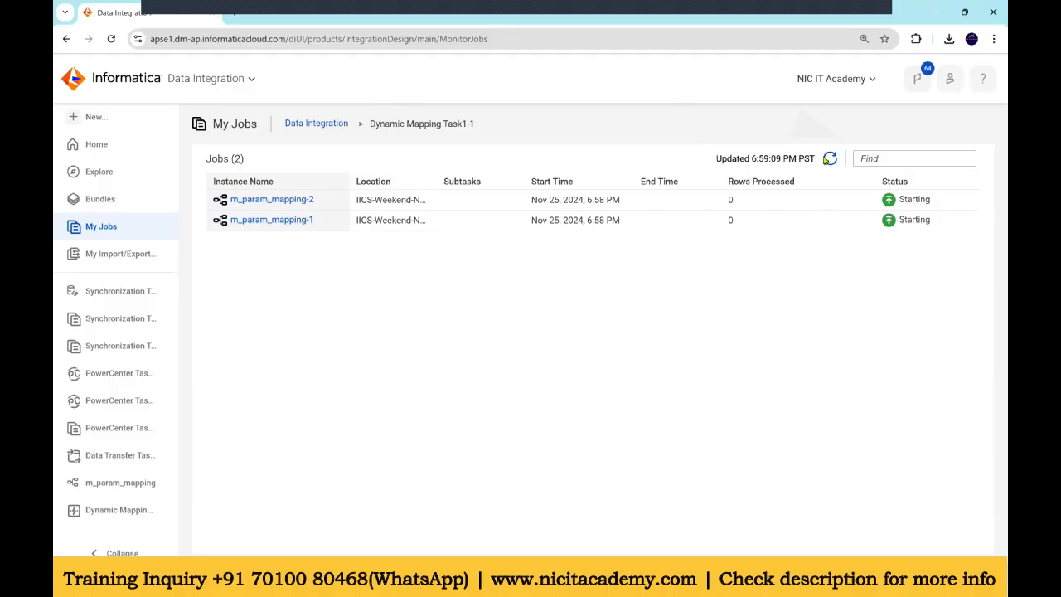
click(828, 159)
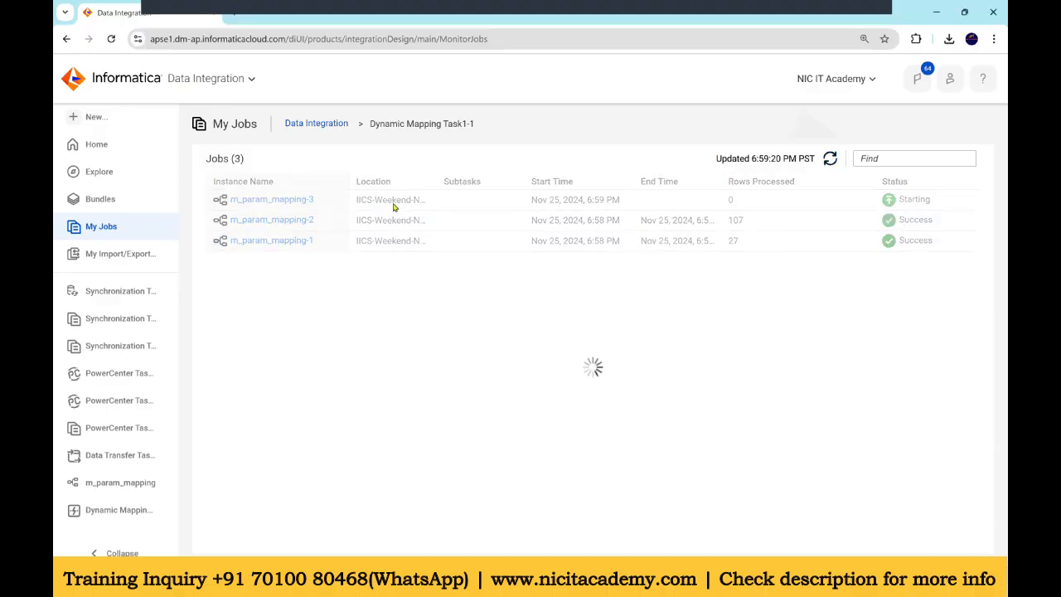
click(831, 160)
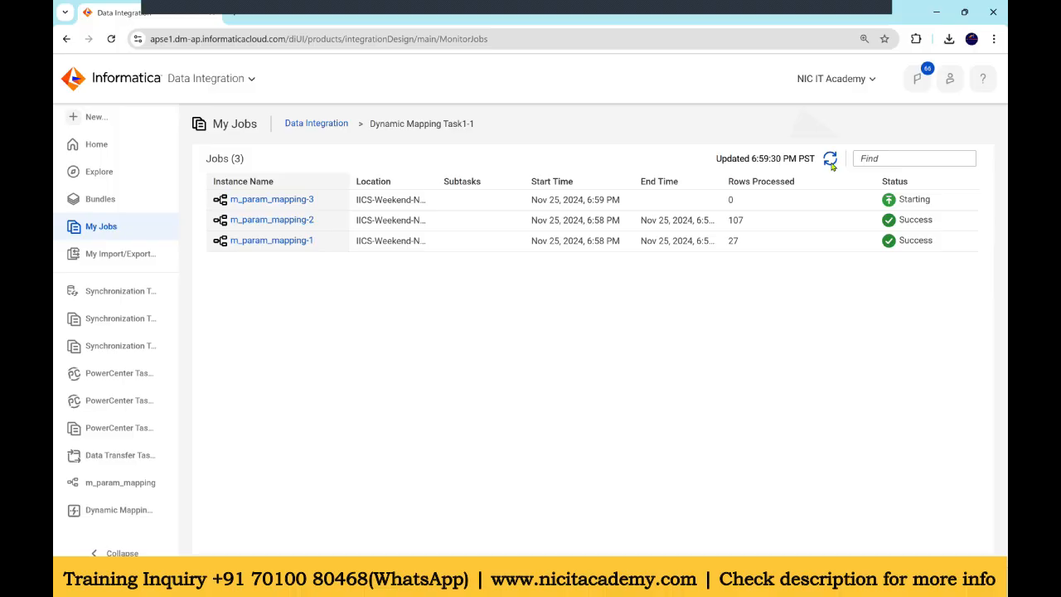
click(830, 160)
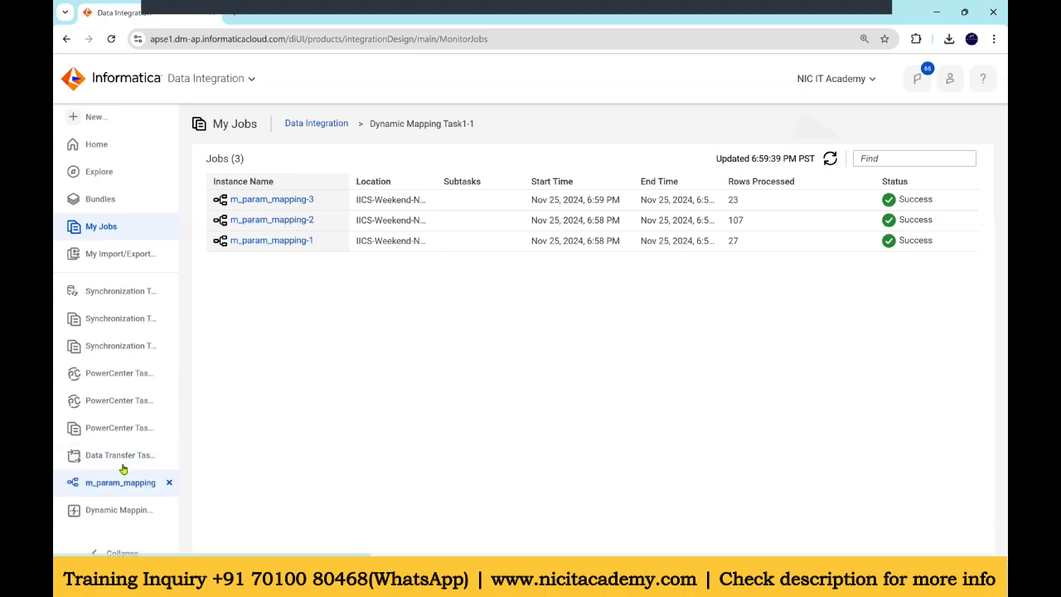
Step: Reopen Dynamic Mapping Task1 and review its Parameters and Jobs pages
click(116, 510)
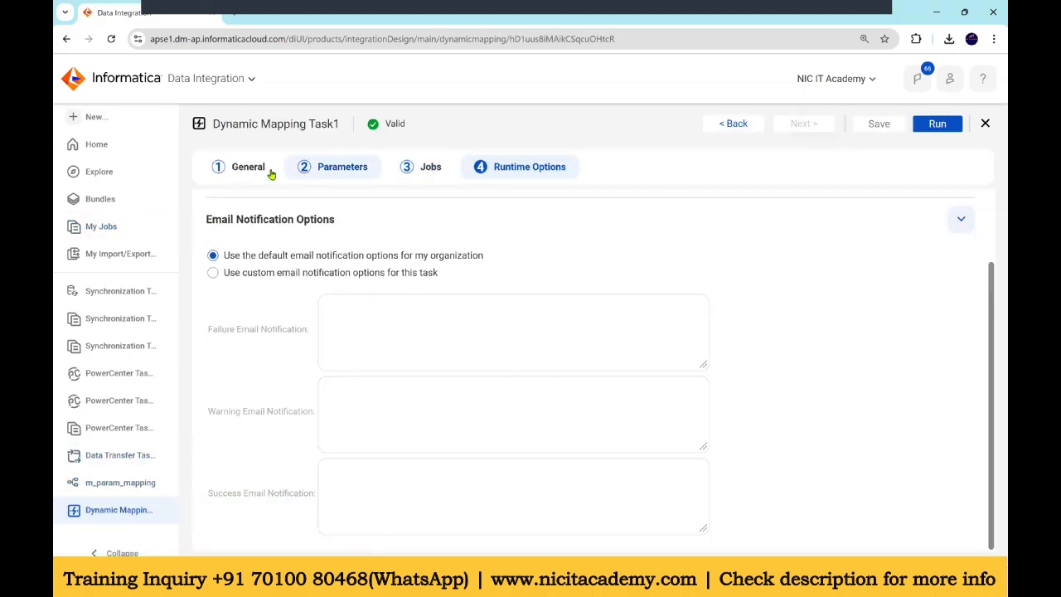
click(352, 170)
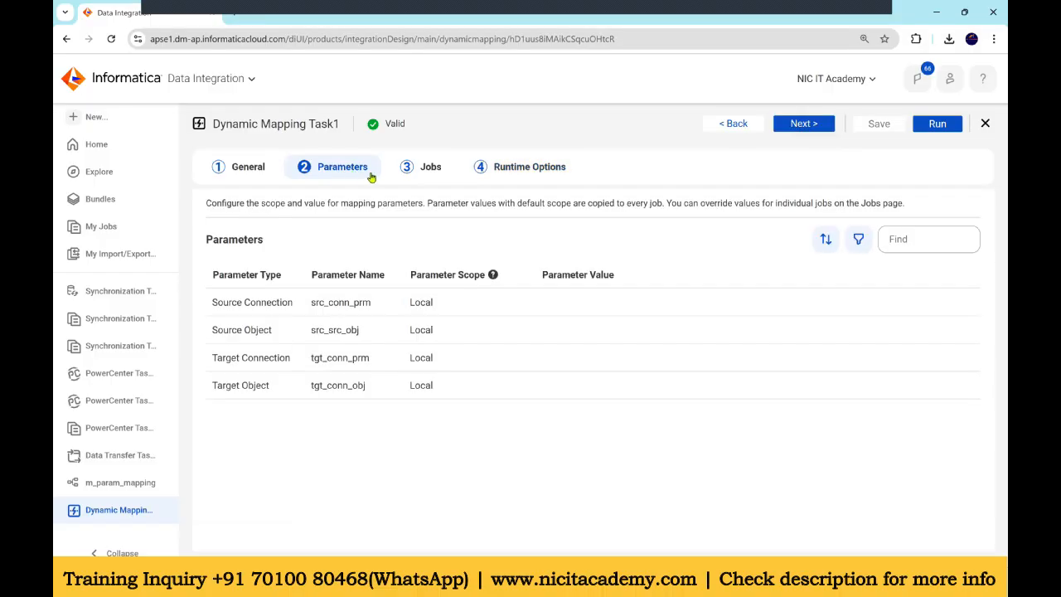
click(423, 168)
scroll(556, 262, down, 5)
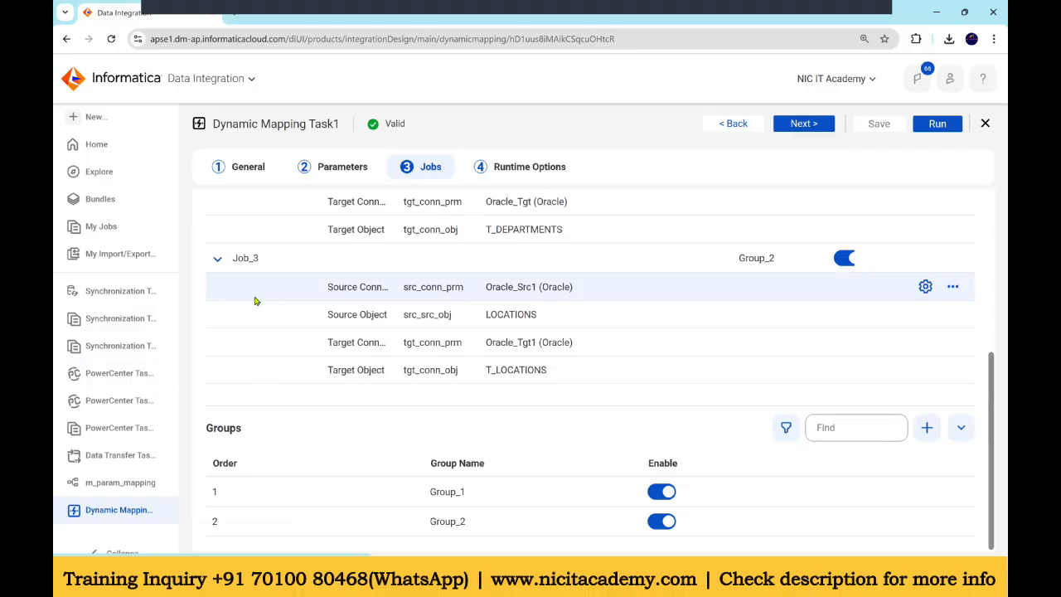
scroll(539, 357, up, 3)
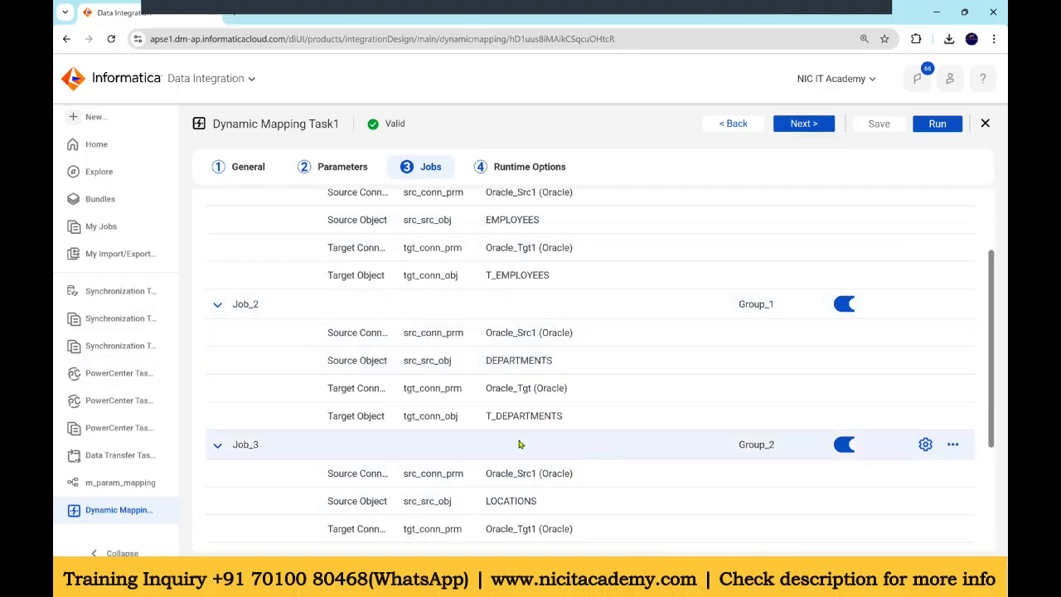
scroll(745, 350, down, 3)
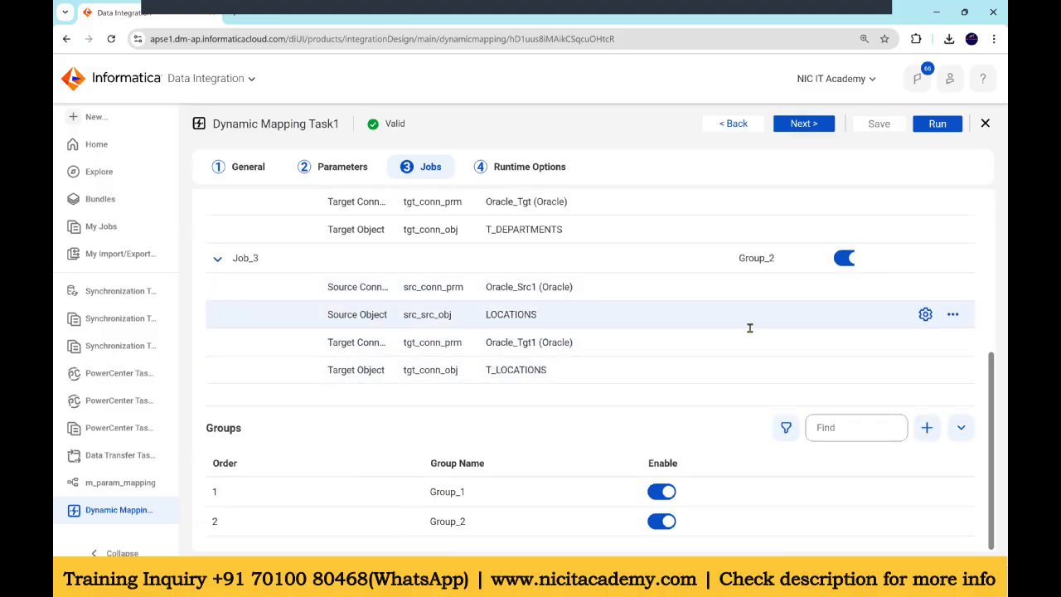
scroll(750, 332, up, 3)
scroll(748, 335, up, 1)
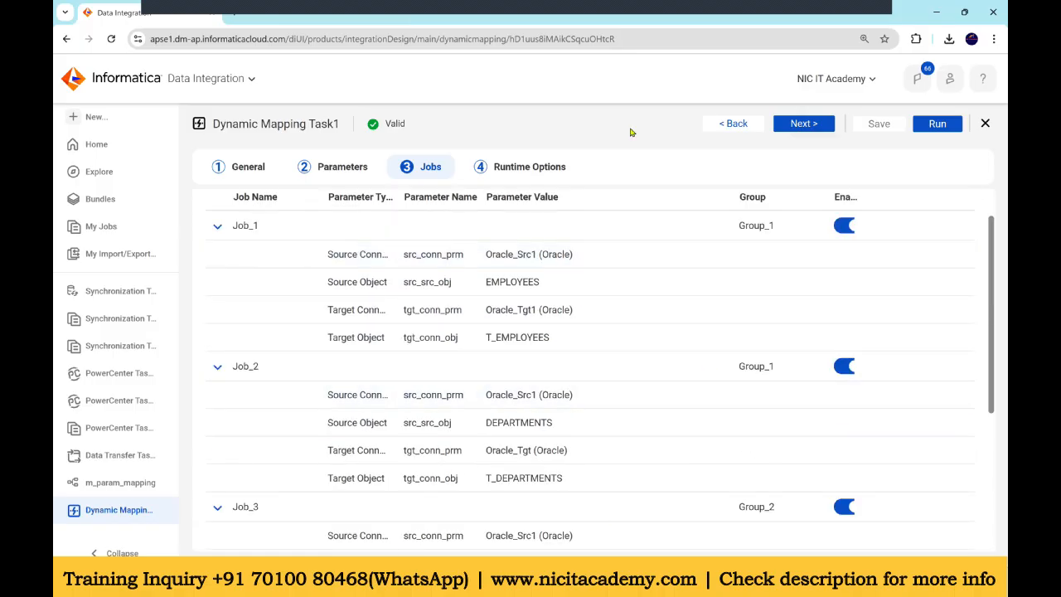
mouse_move(723, 584)
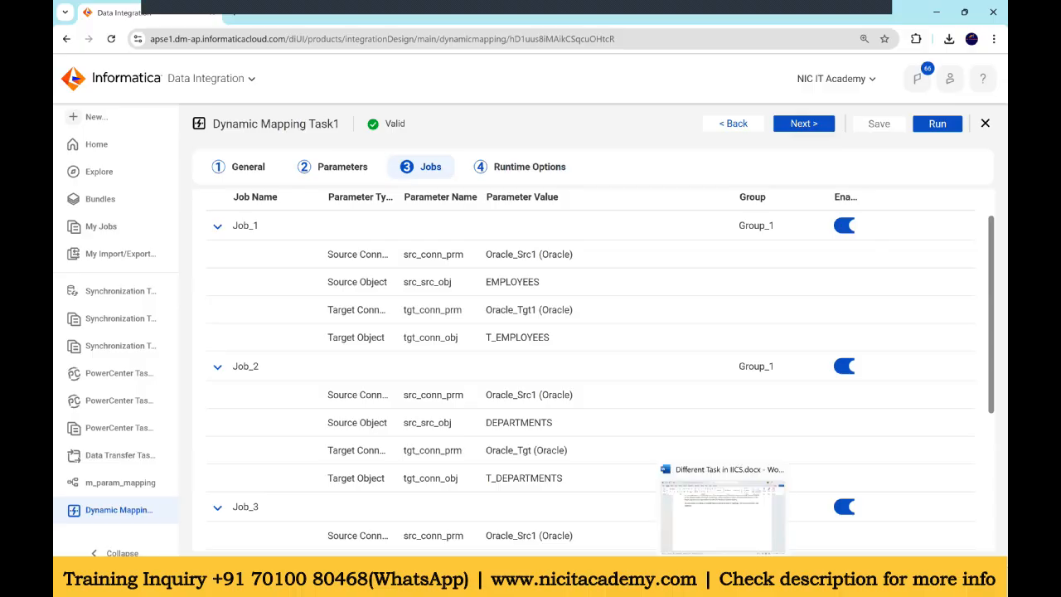
Step: Switch to the reference document and read the dynamic mapping task description and table diagram
click(672, 523)
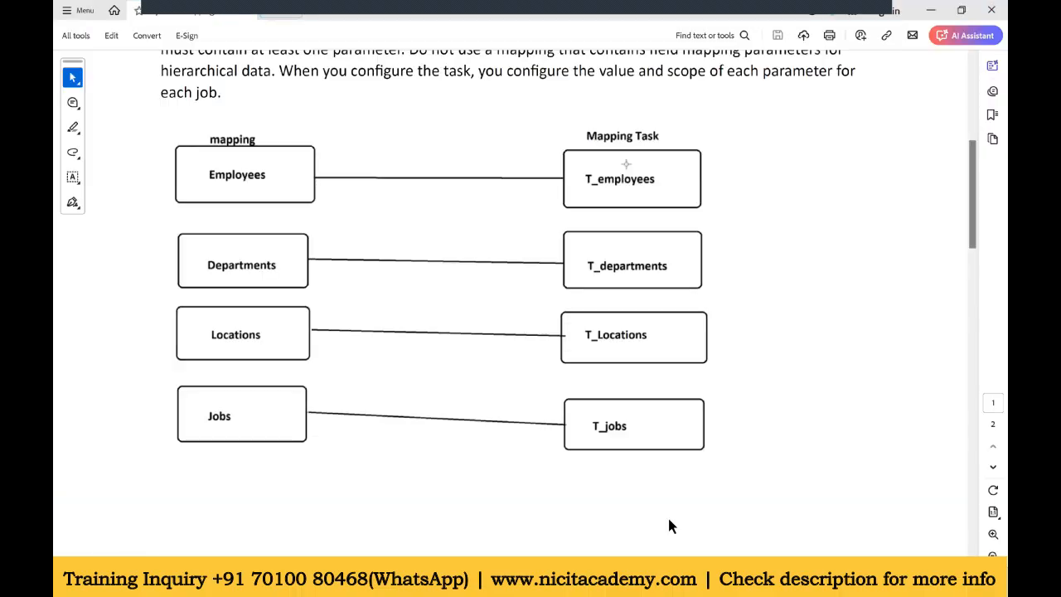
scroll(354, 283, up, 3)
scroll(357, 286, up, 3)
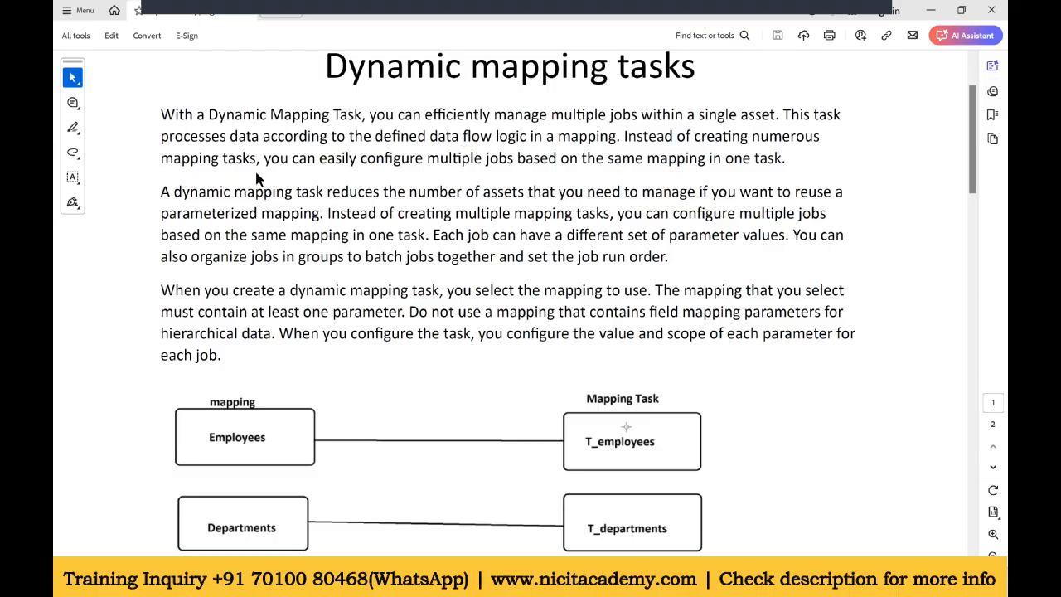
drag(263, 158, 780, 157)
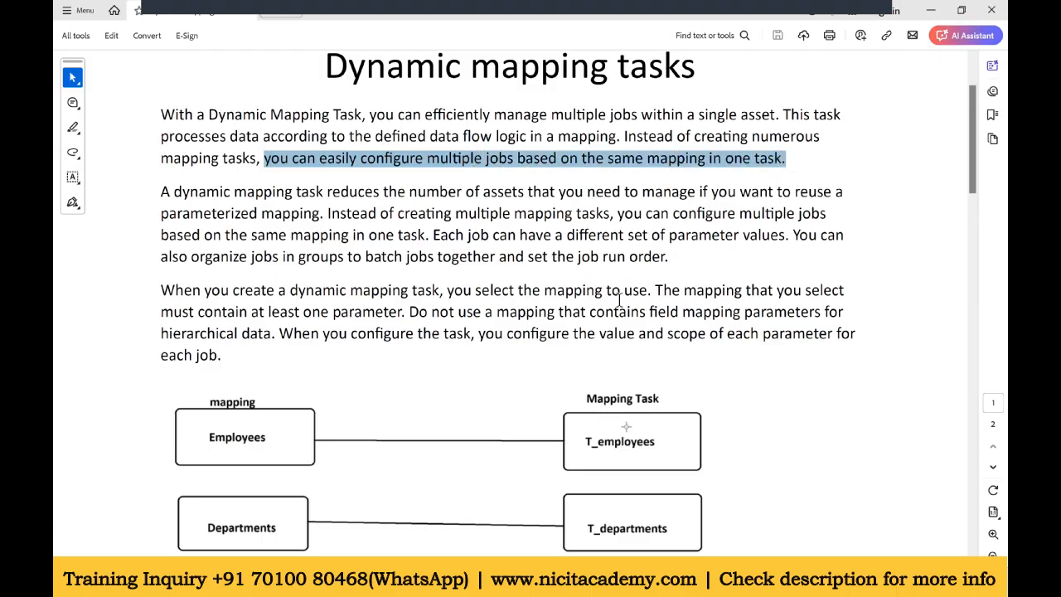
click(635, 359)
scroll(642, 332, down, 3)
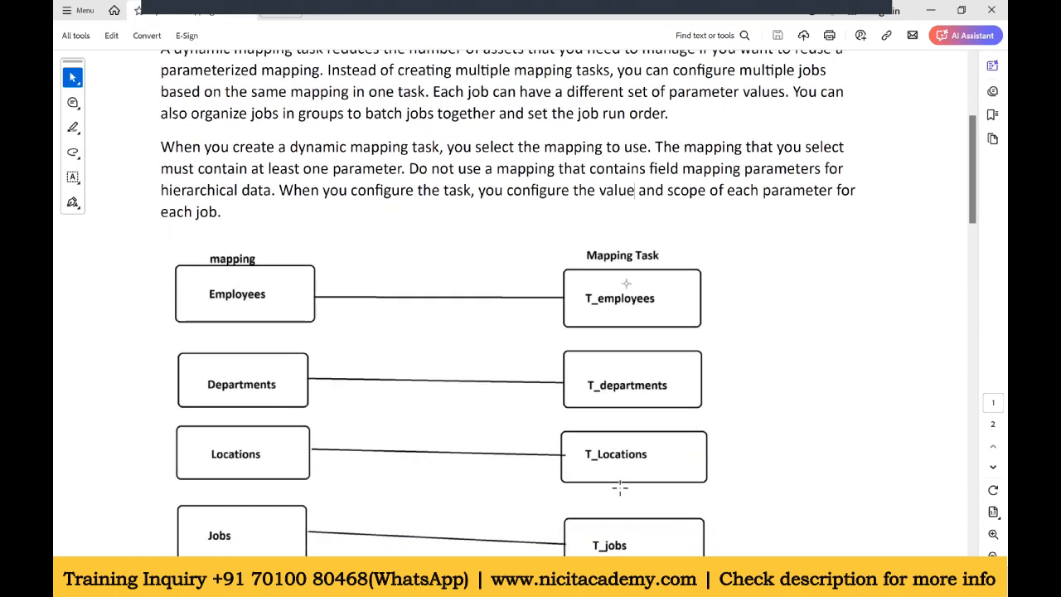
scroll(616, 465, down, 1)
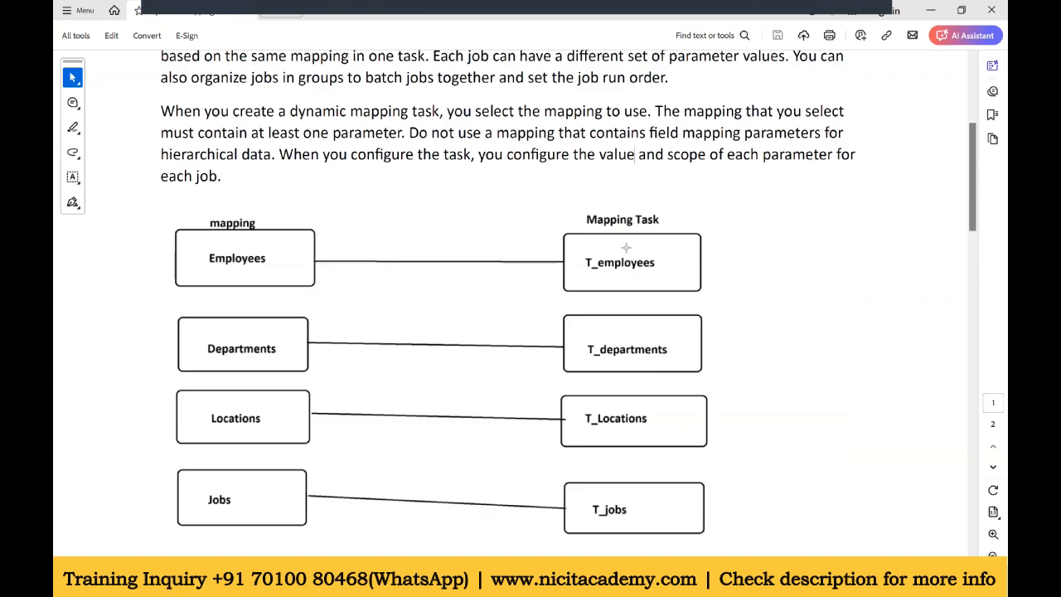
Step: Return to the task and review its jobs and group assignments
key(alt+Tab)
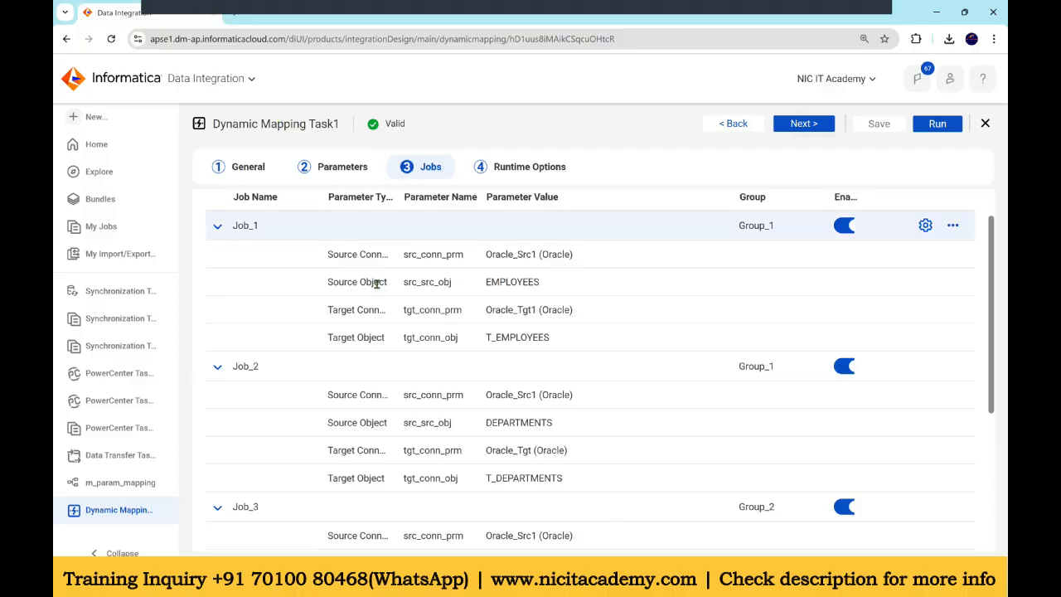
scroll(374, 285, down, 3)
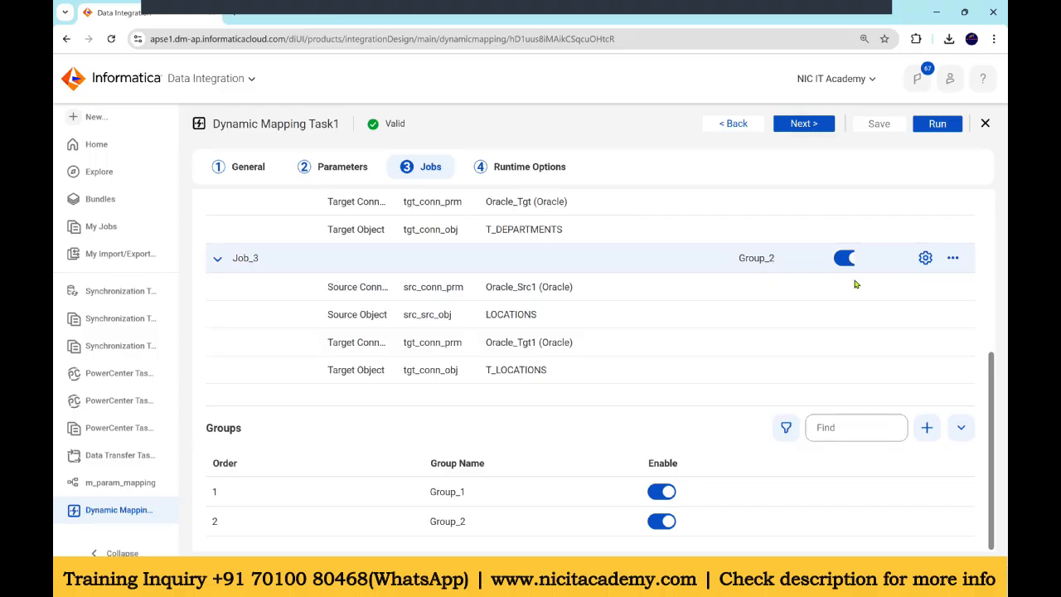
scroll(856, 285, up, 4)
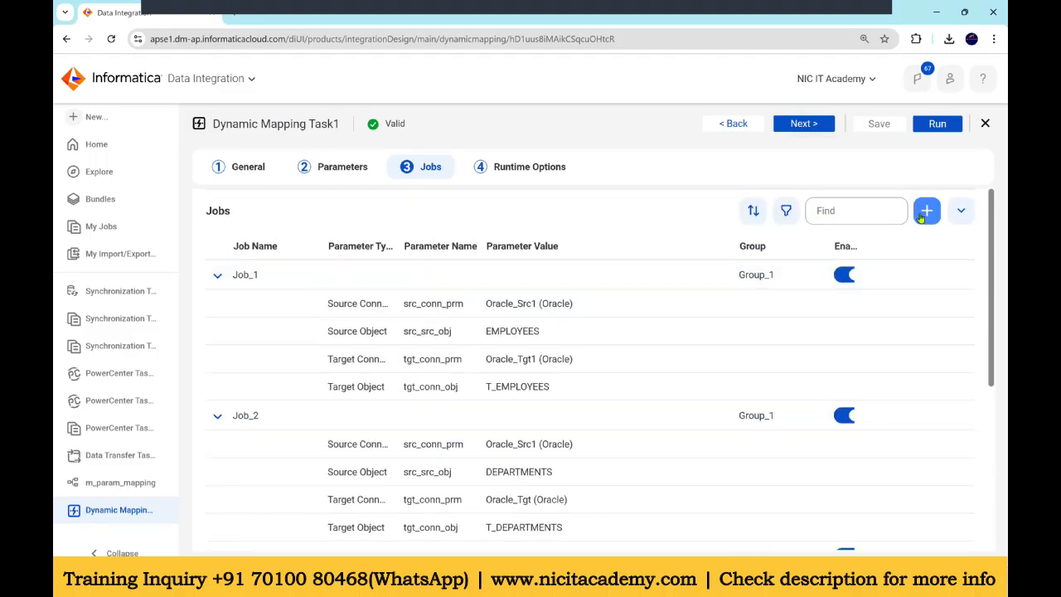
scroll(332, 398, down, 3)
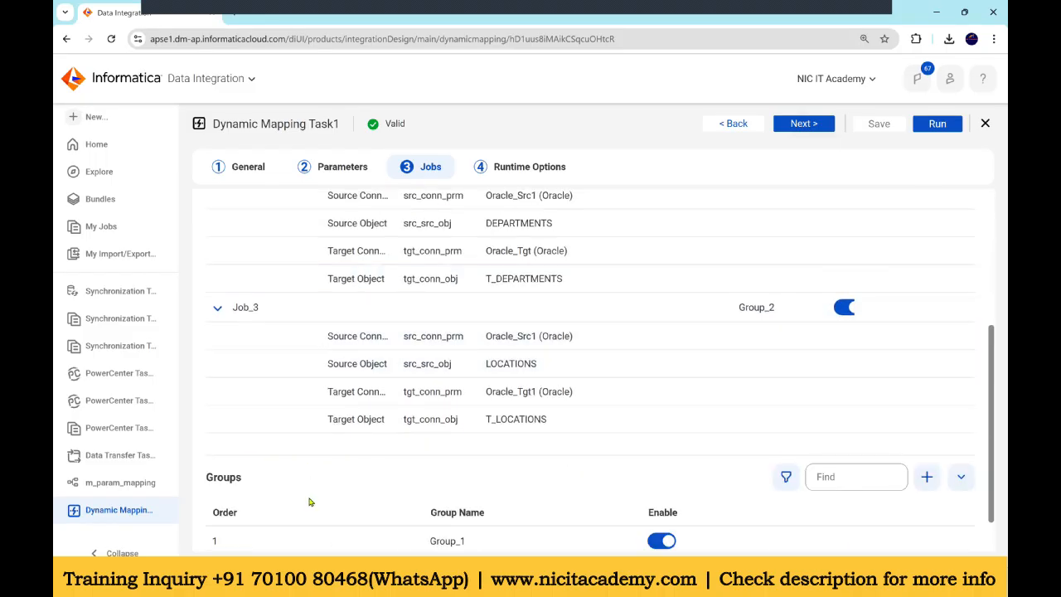